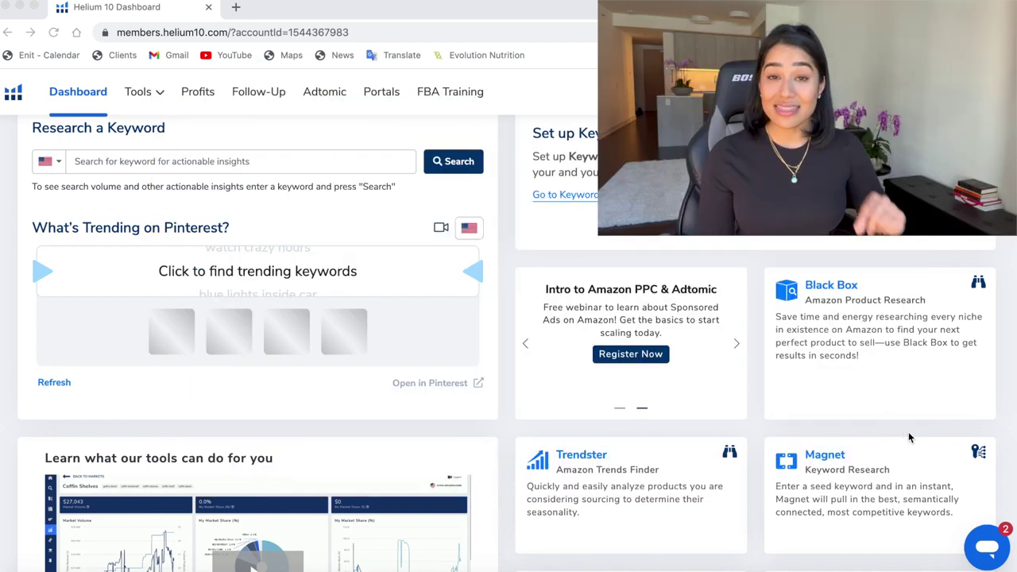
Open the Black Box product research tool with its advanced product filters
left_click(832, 294)
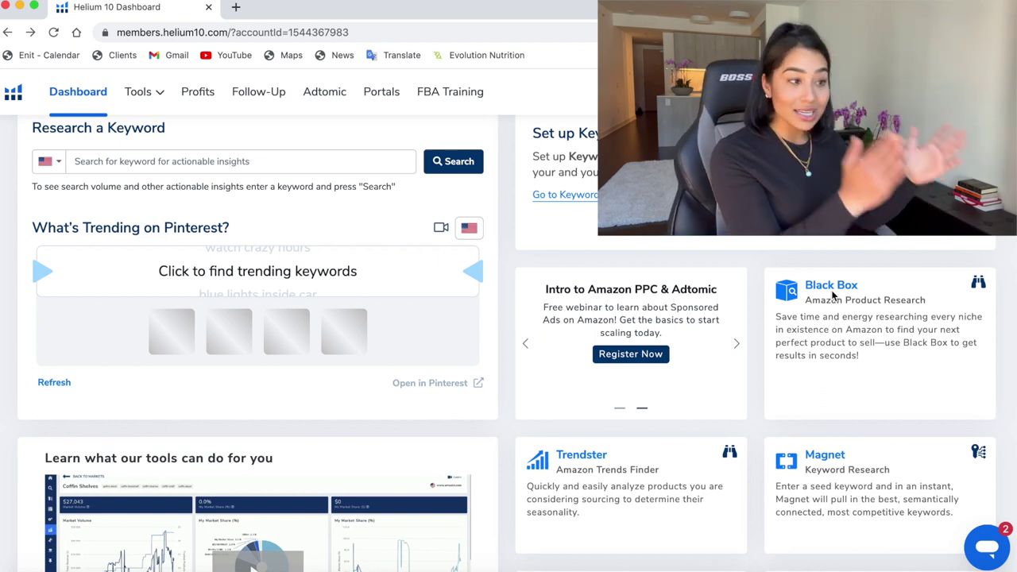
left_click(818, 293)
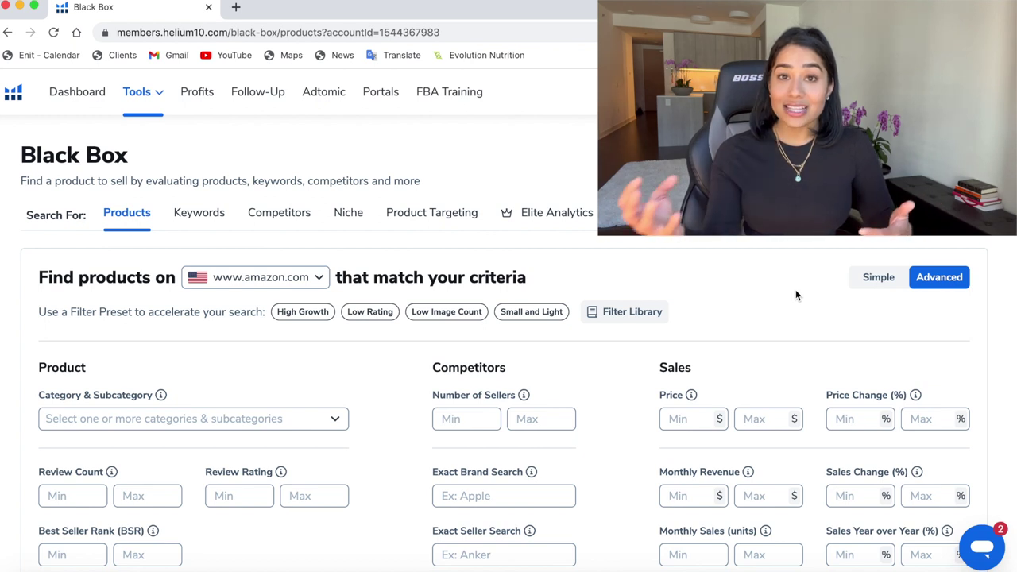
scroll(721, 449, "down", 1)
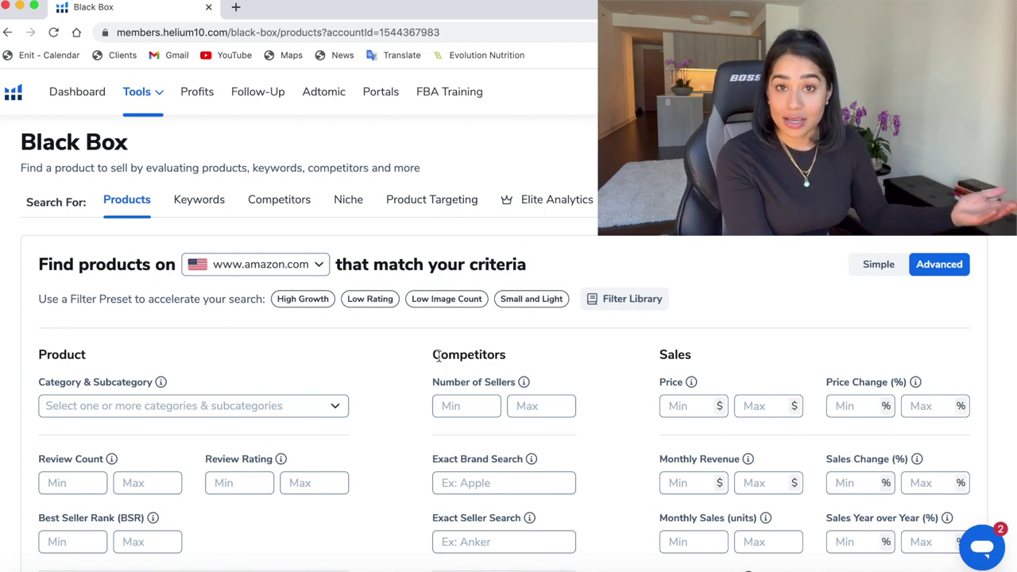
scroll(531, 431, "down", 3)
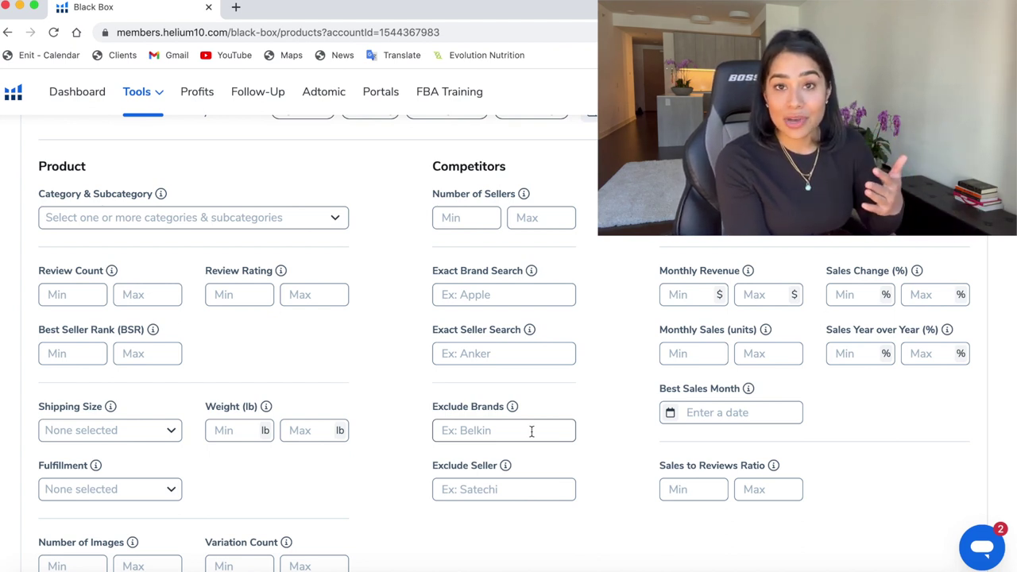
Restrict the product search to the Office Products category
left_click(298, 227)
scroll(289, 459, "down", 5)
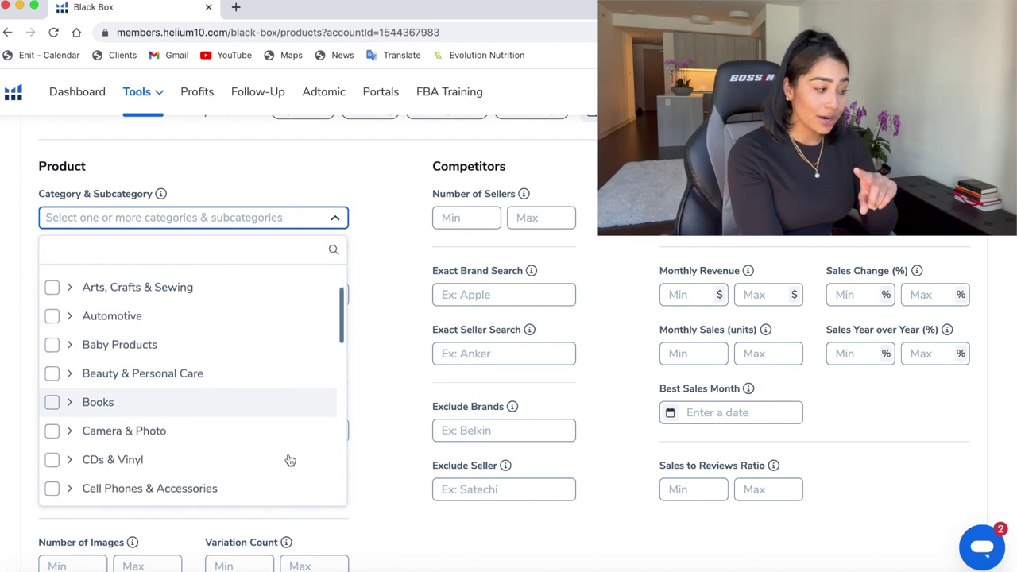
scroll(290, 460, "down", 8)
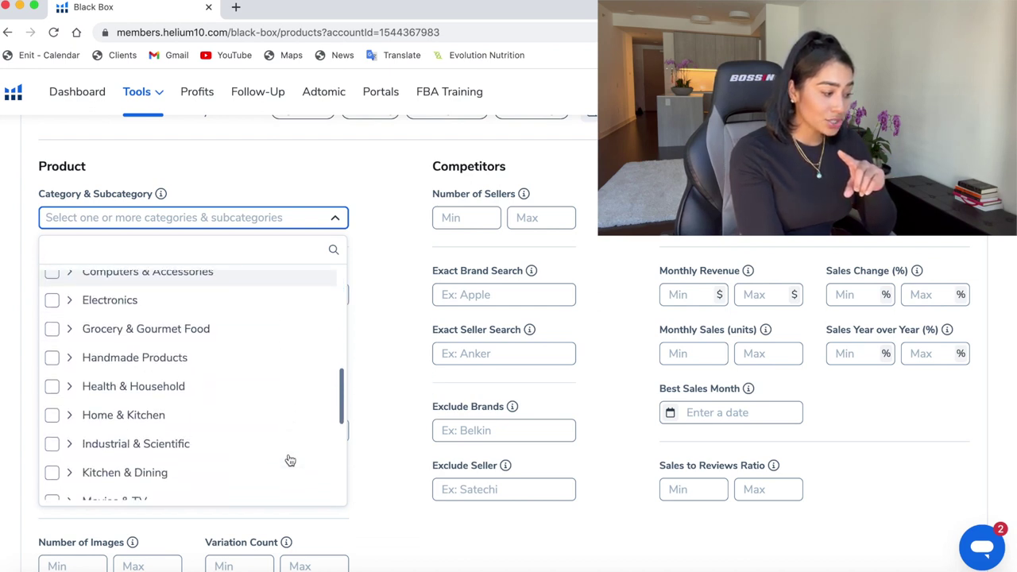
scroll(290, 460, "down", 2)
left_click(121, 424)
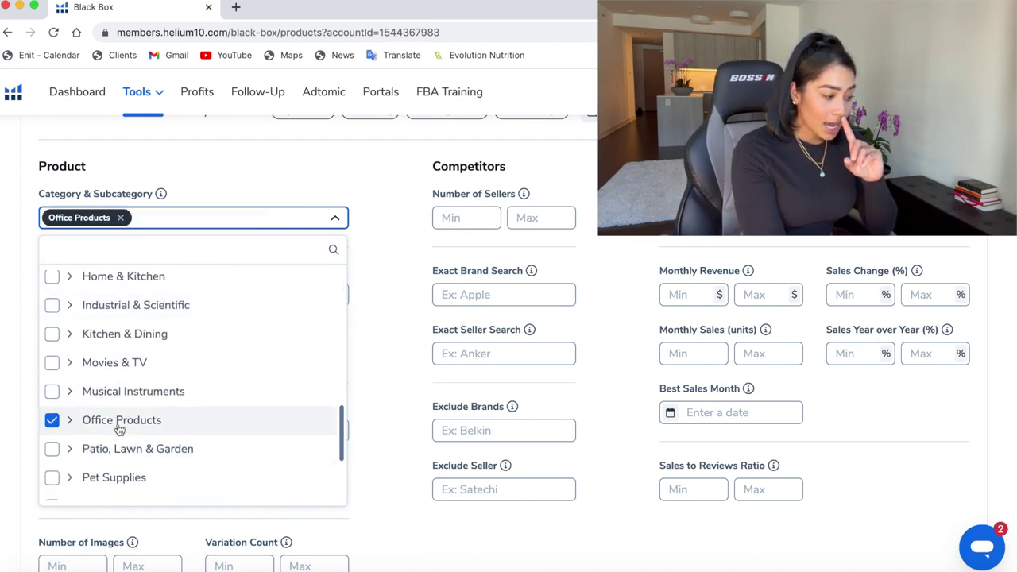
left_click(408, 385)
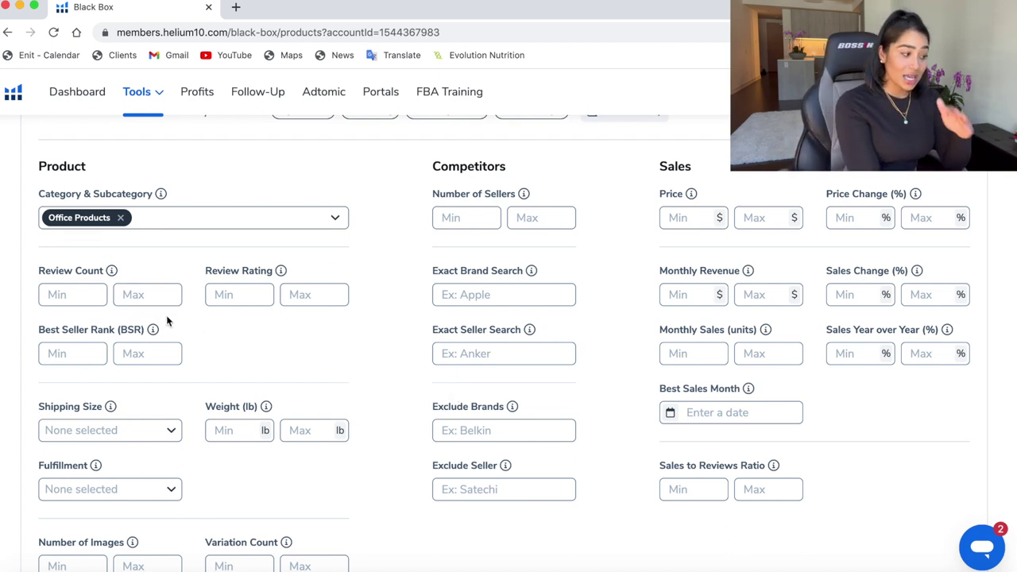
Set the maximum review count to 200 and the maximum review rating to 4
left_click(149, 297)
type("200")
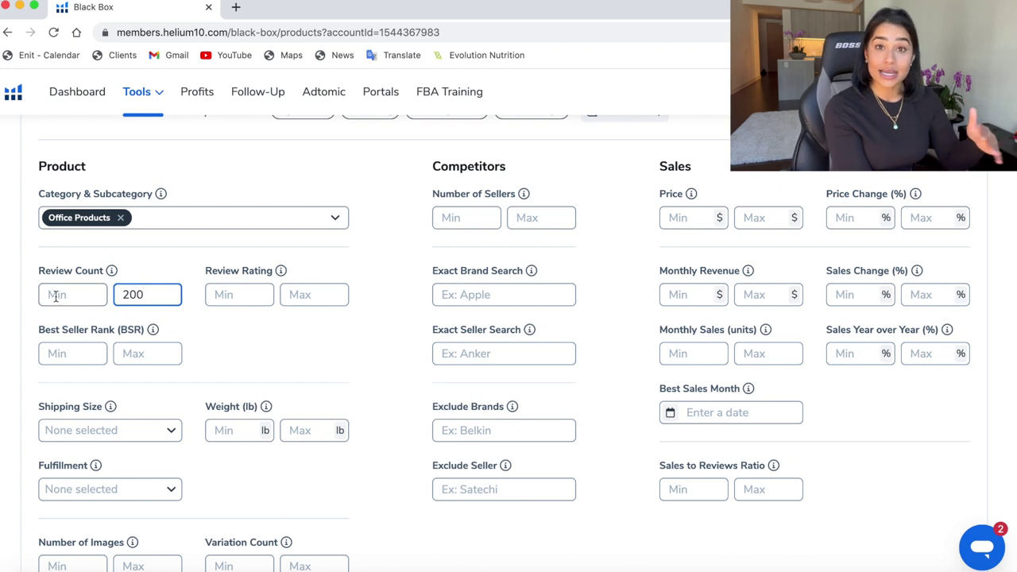
left_click(306, 296)
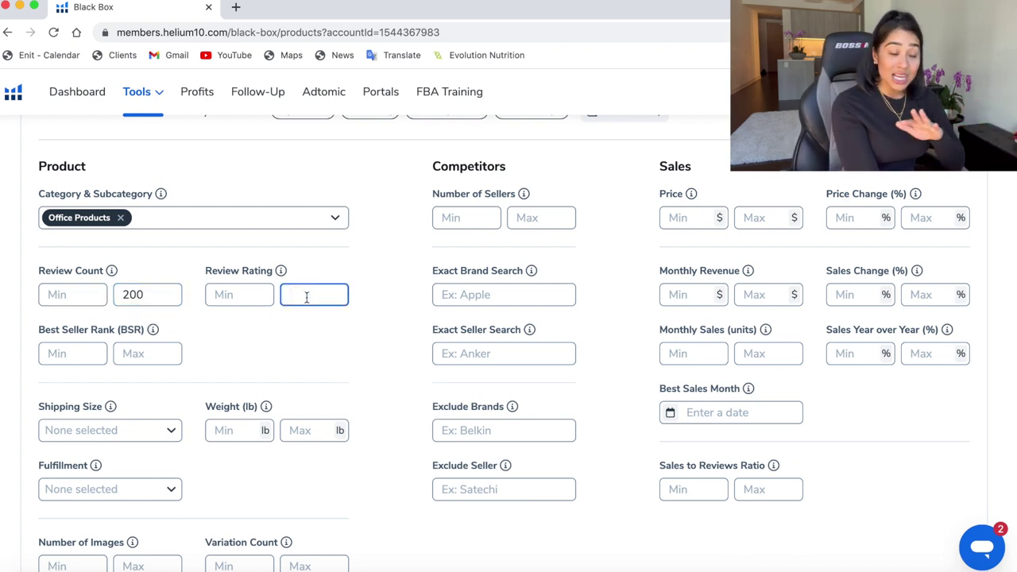
type("4")
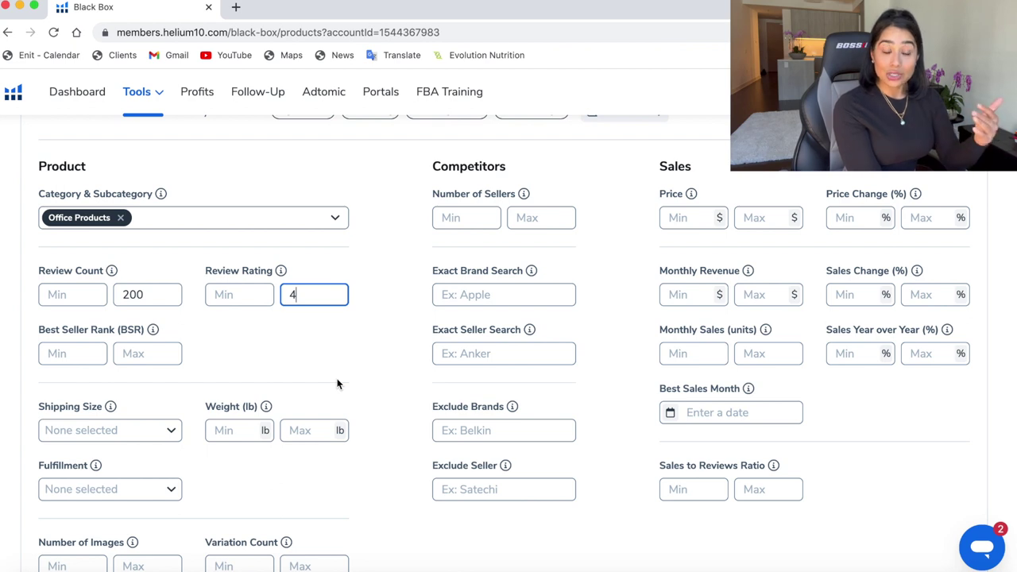
Set the minimum monthly revenue to $2000, leaving the maximum empty
scroll(337, 383, "down", 1)
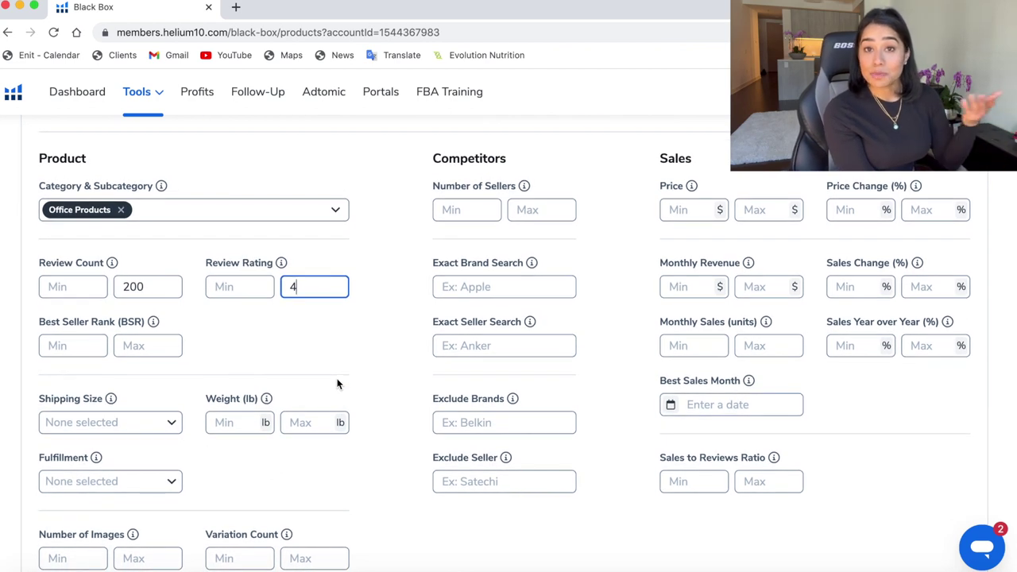
scroll(337, 384, "down", 3)
scroll(337, 384, "down", 4)
scroll(337, 379, "up", 5)
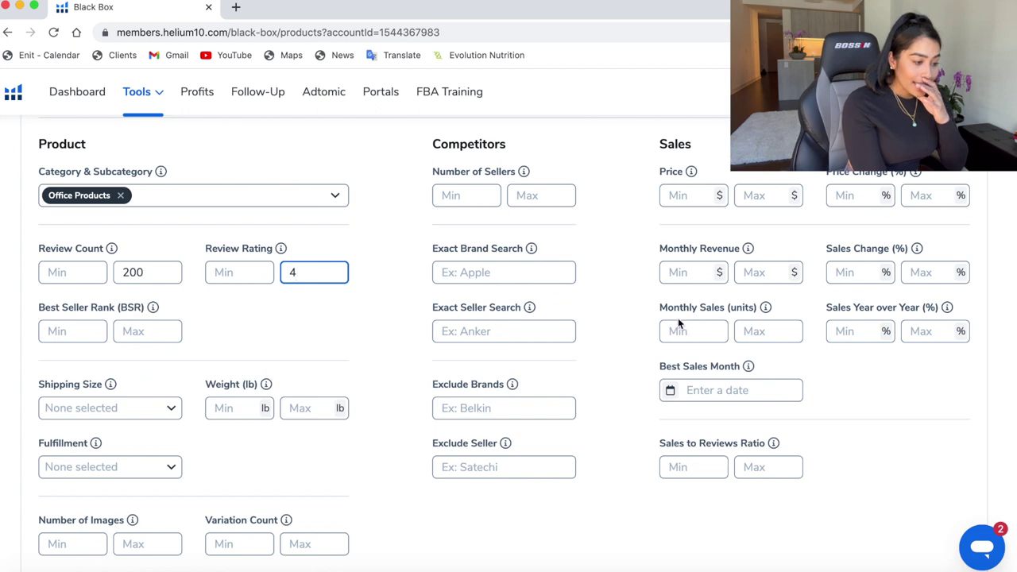
left_click(758, 278)
left_click(693, 277)
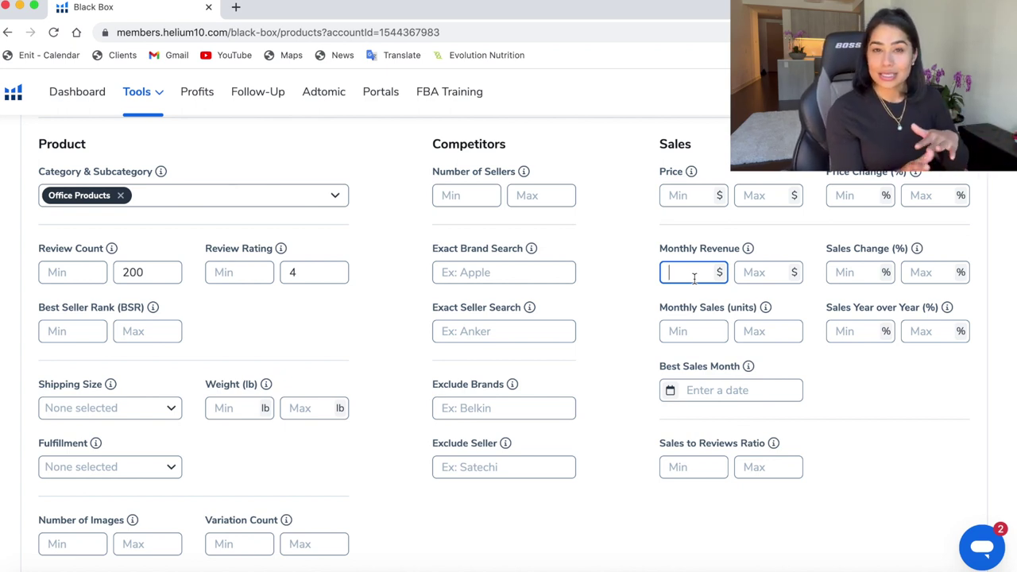
type("2000")
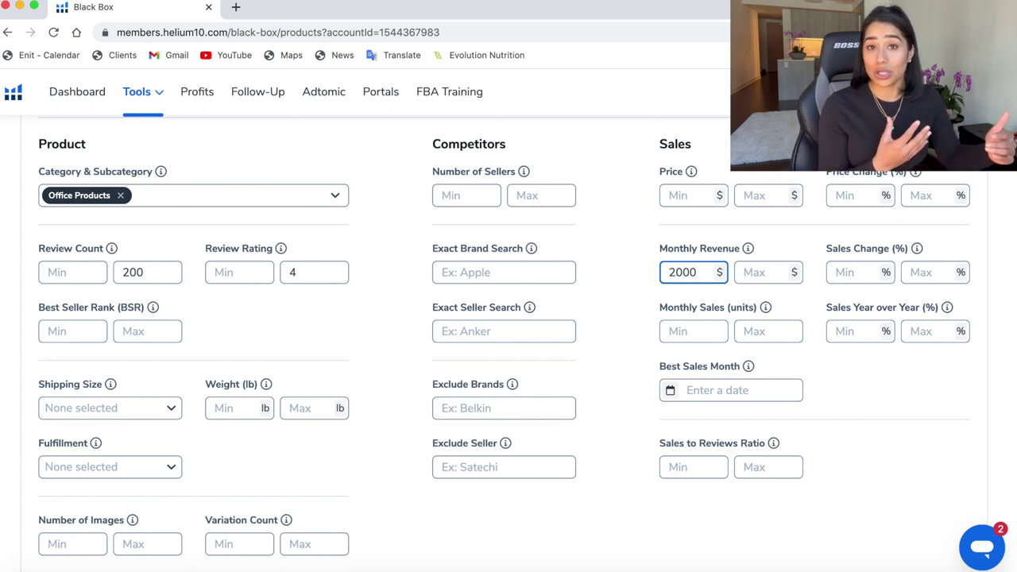
left_click(754, 271)
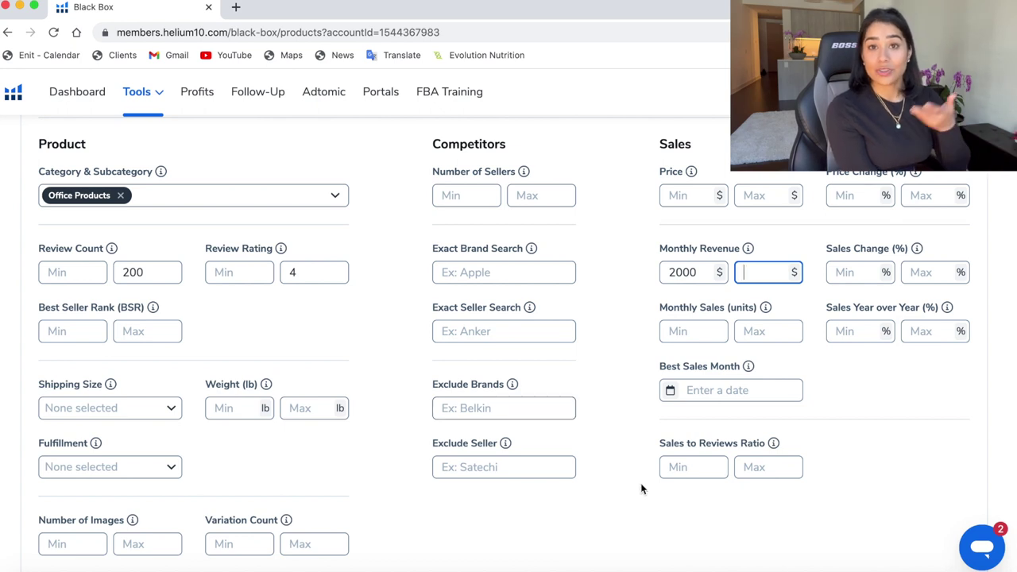
Run the product search with the entered filter criteria
scroll(641, 486, "down", 3)
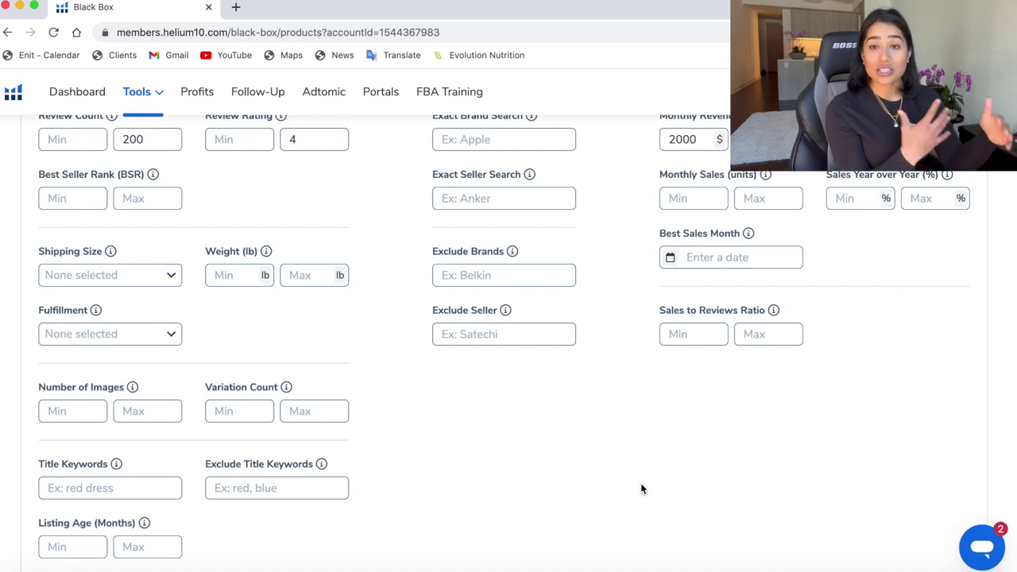
scroll(642, 488, "up", 3)
scroll(642, 488, "down", 3)
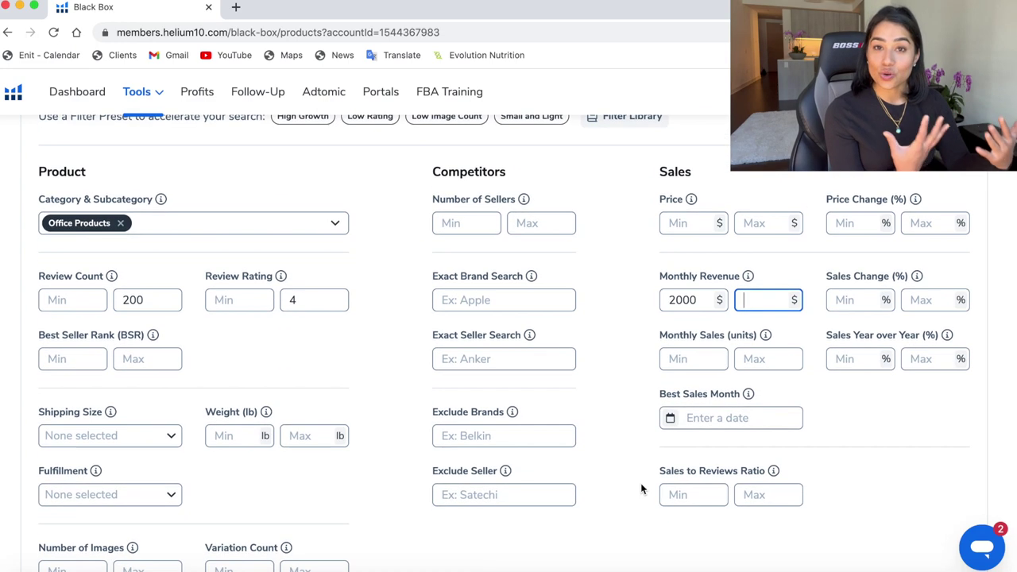
scroll(641, 487, "down", 2)
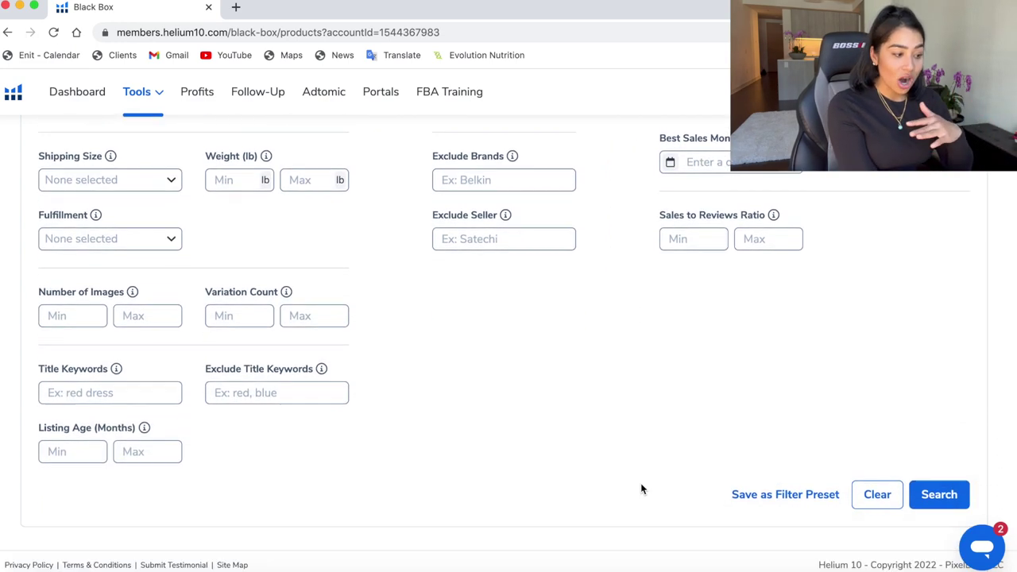
left_click(938, 496)
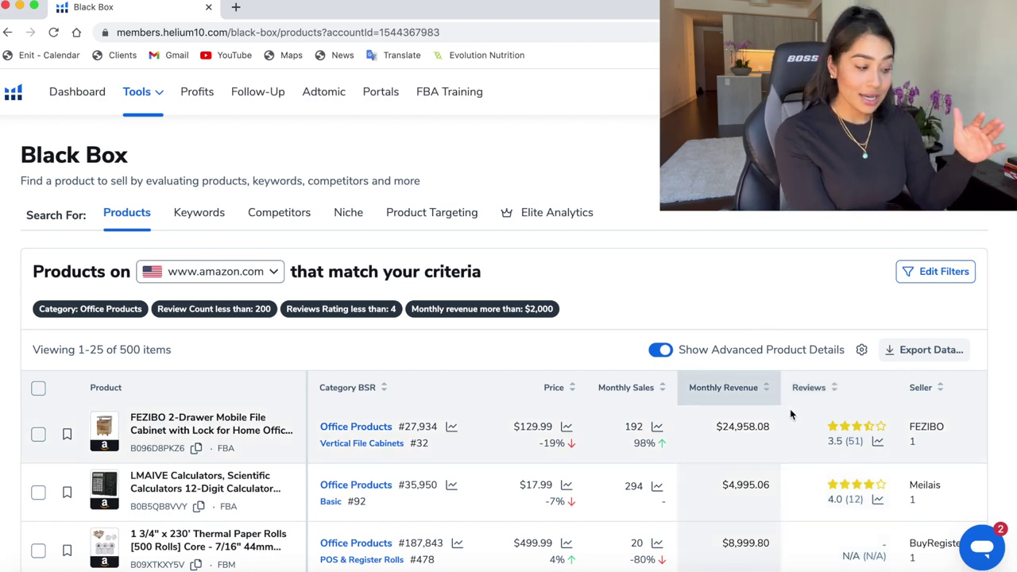
Look through the matching office products, comparing their price, monthly sales, monthly revenue and reviews
scroll(791, 413, "down", 1)
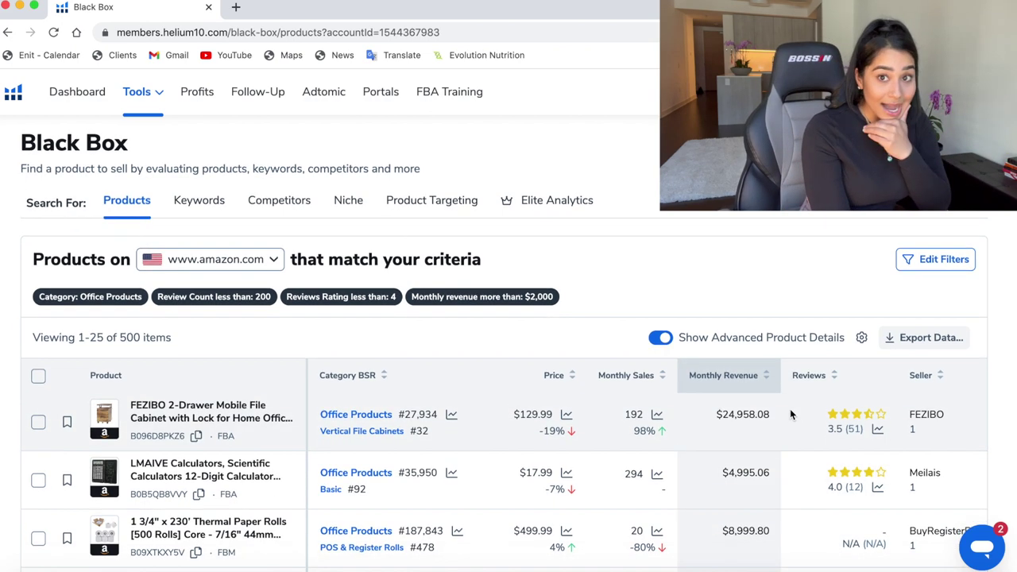
scroll(790, 409, "down", 3)
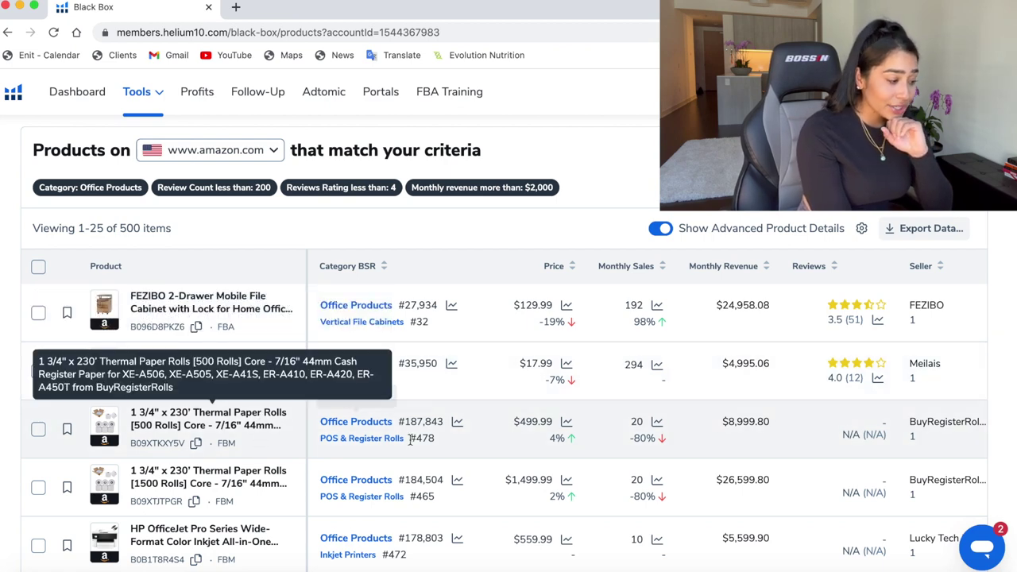
scroll(413, 406, "down", 2)
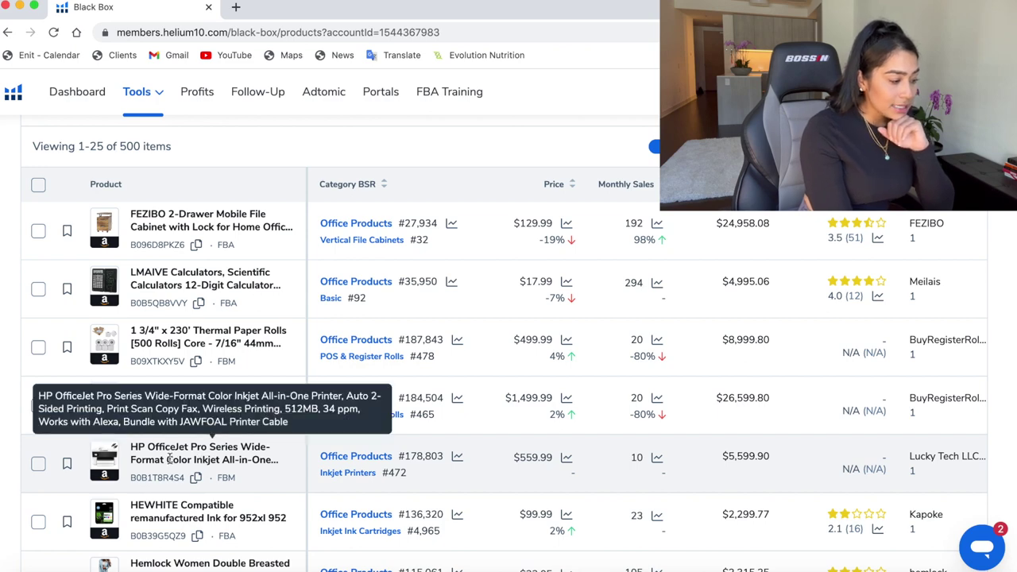
scroll(474, 488, "down", 4)
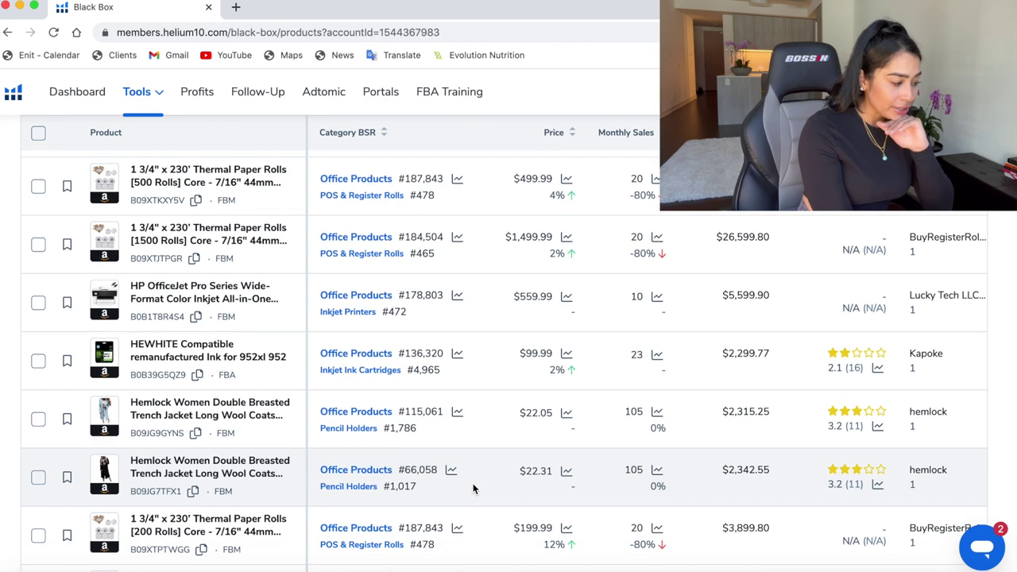
scroll(461, 485, "down", 4)
scroll(413, 495, "down", 5)
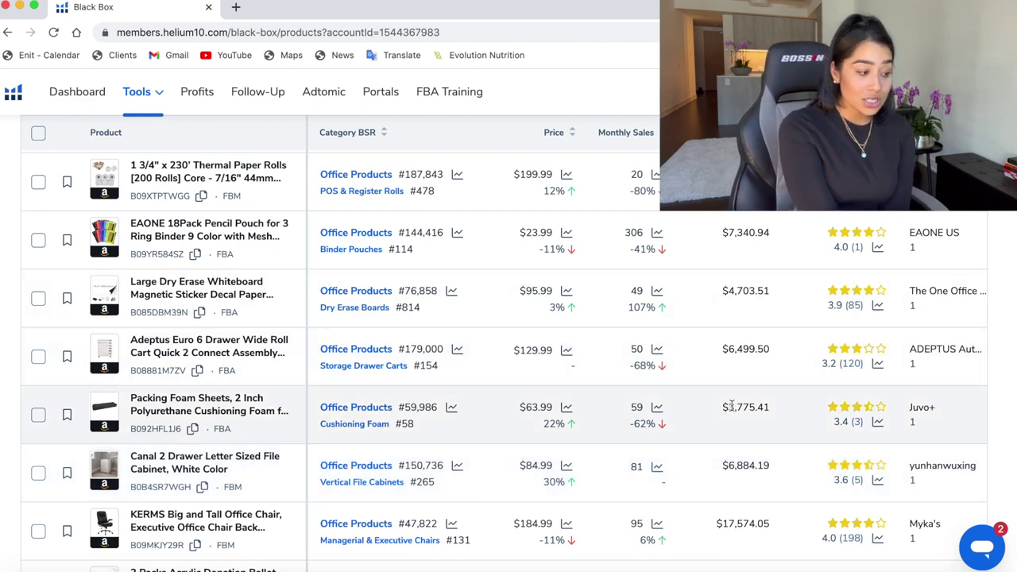
scroll(728, 405, "down", 1)
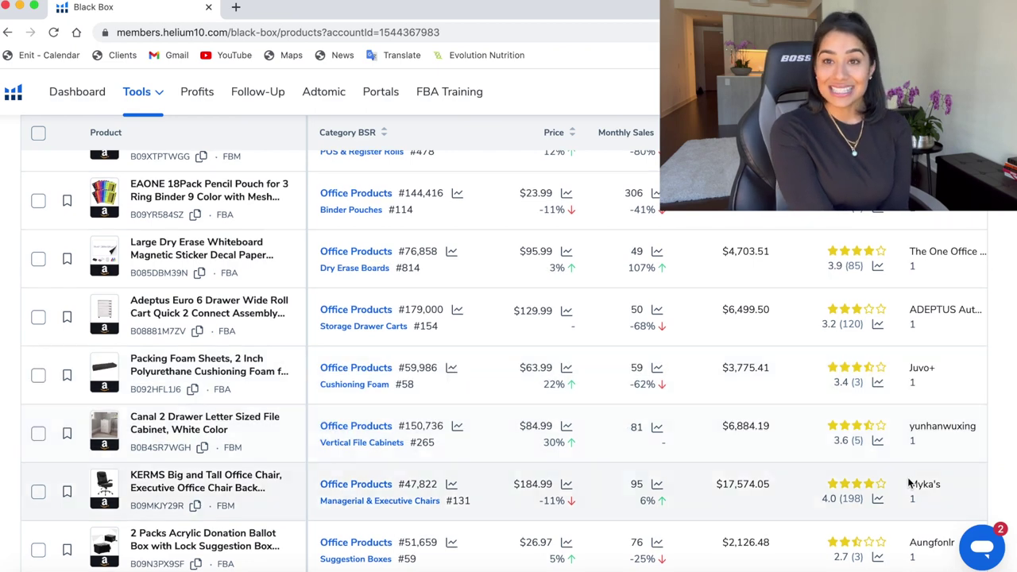
scroll(736, 427, "down", 3)
scroll(735, 429, "down", 2)
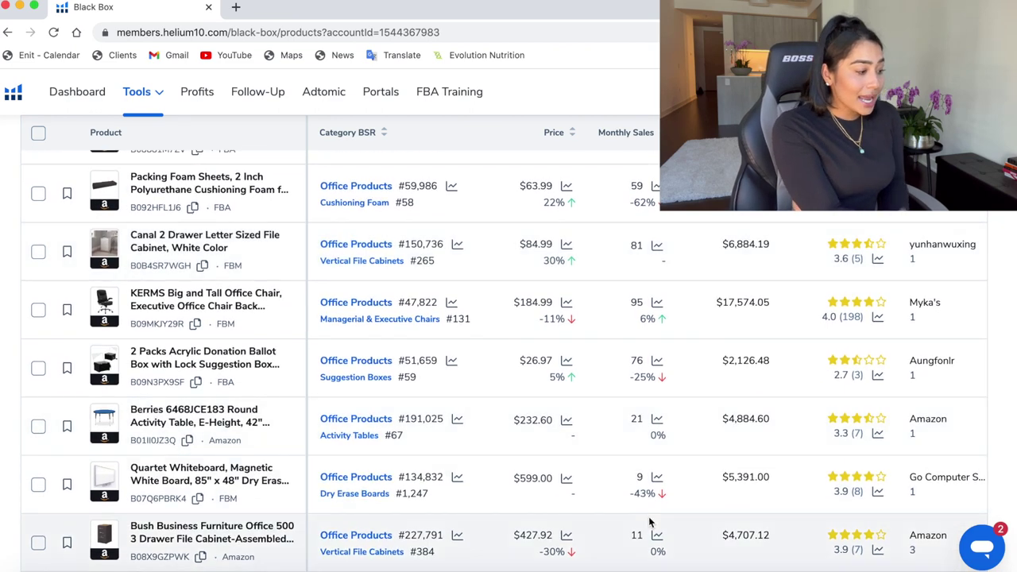
scroll(651, 540, "down", 3)
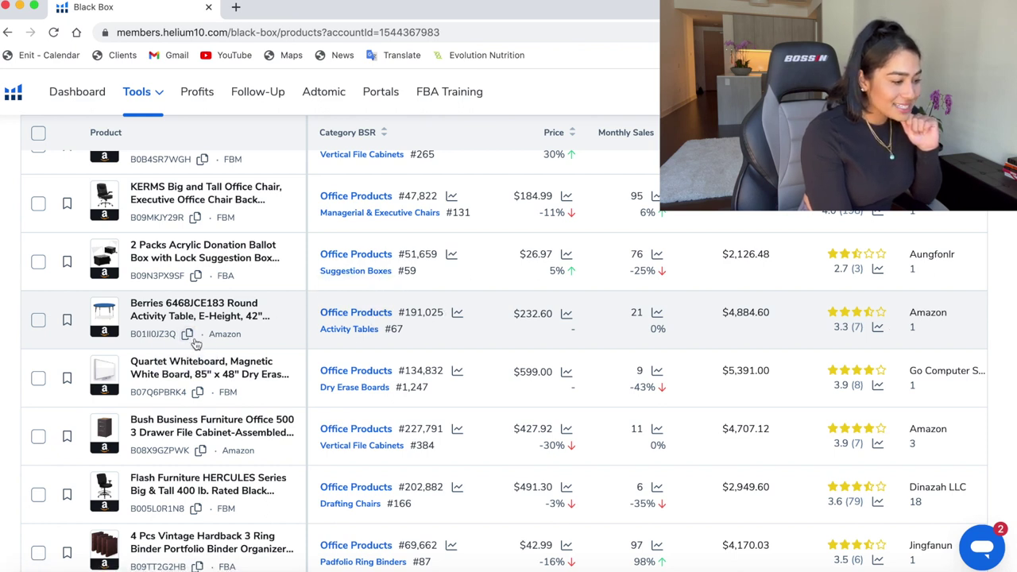
Open the Amazon listing of the Berries round activity table and examine its images, variations, product details and price history chart
left_click(117, 316)
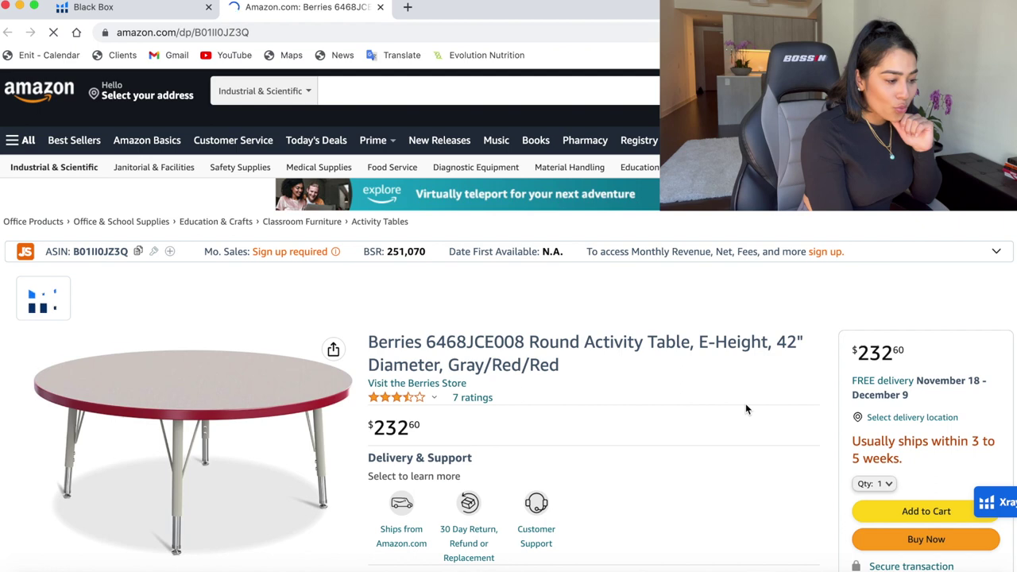
scroll(745, 409, "down", 3)
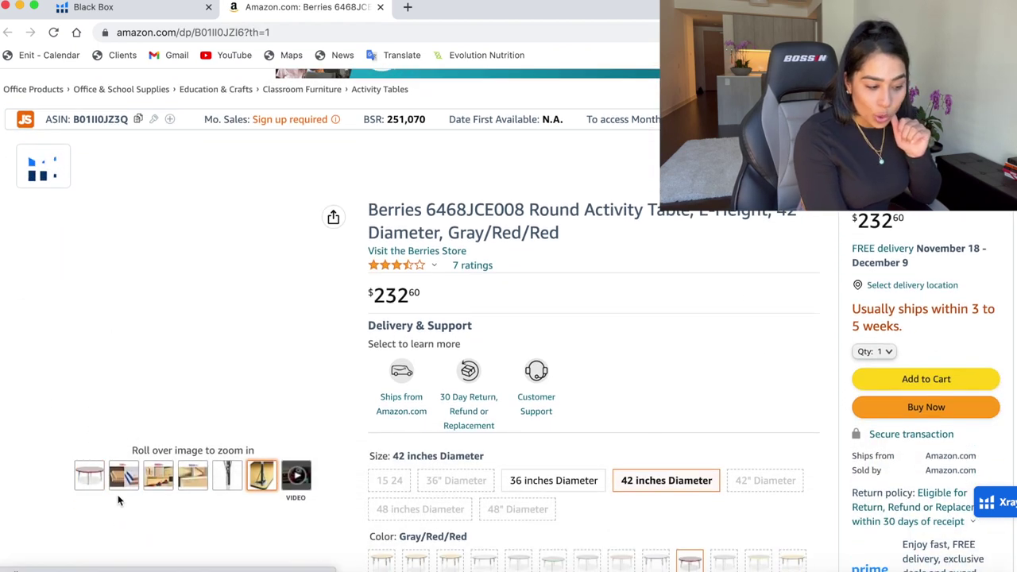
mouse_move(157, 483)
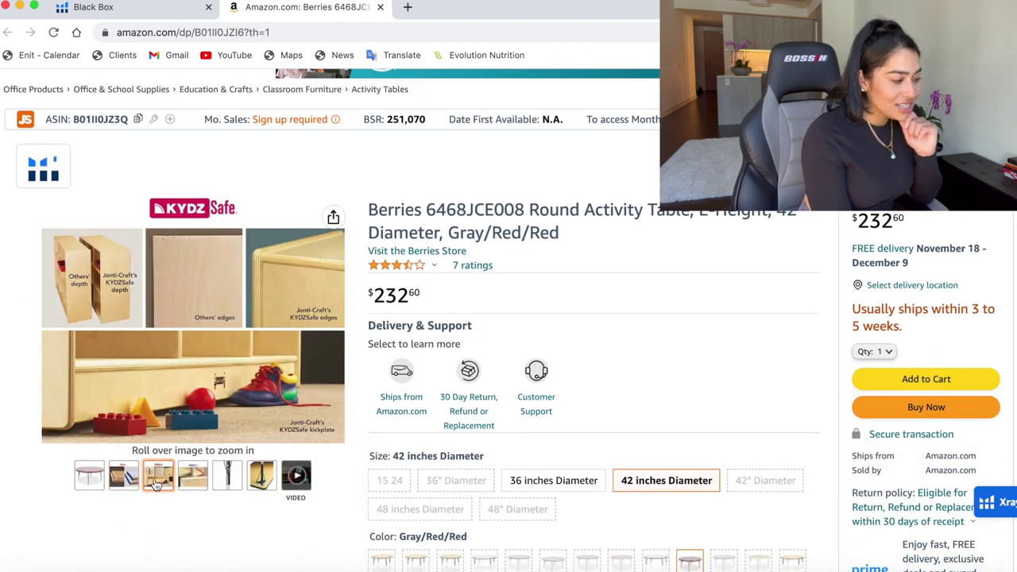
mouse_move(197, 481)
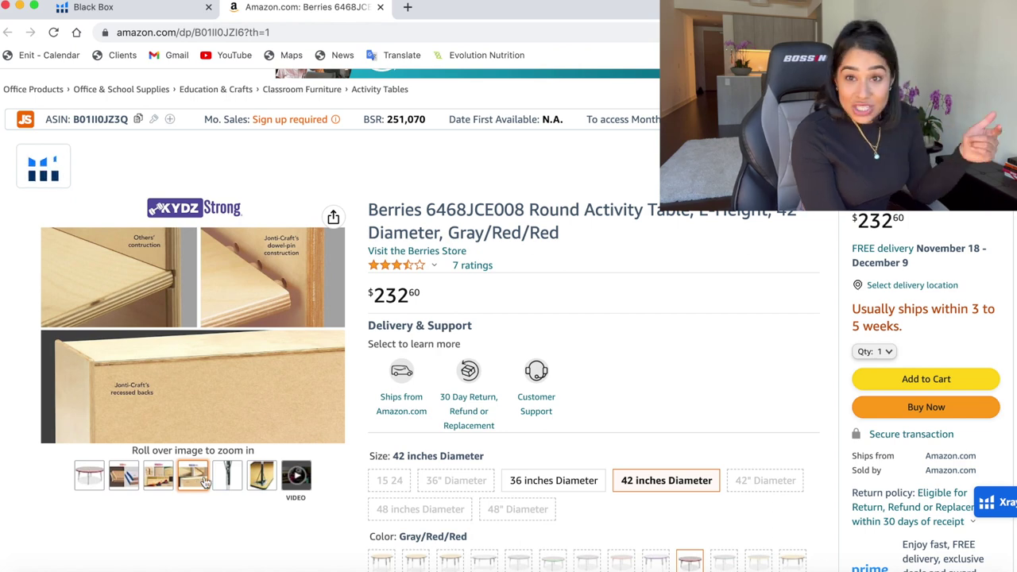
mouse_move(285, 484)
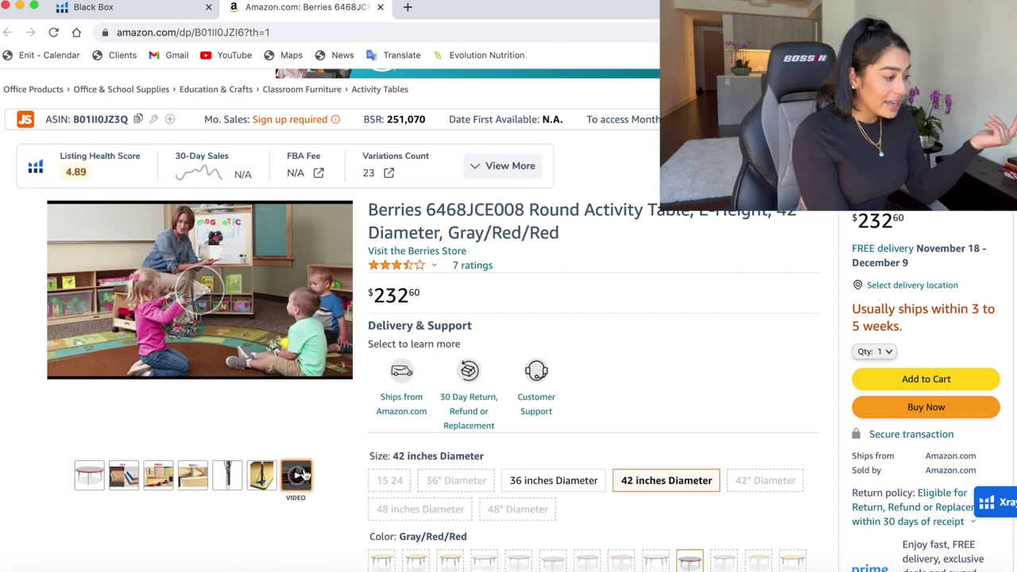
scroll(738, 391, "down", 3)
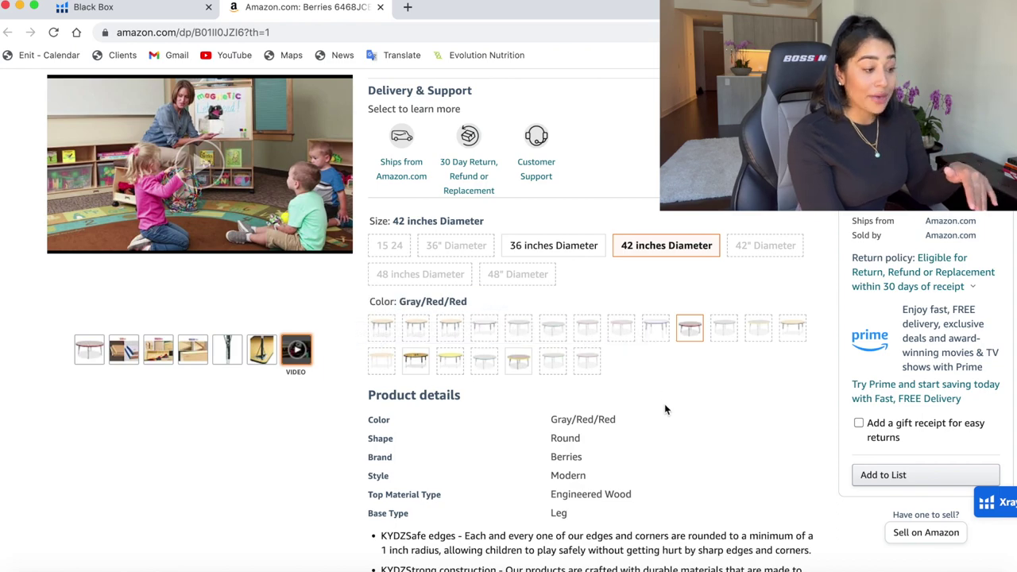
scroll(664, 403, "down", 3)
scroll(659, 370, "down", 10)
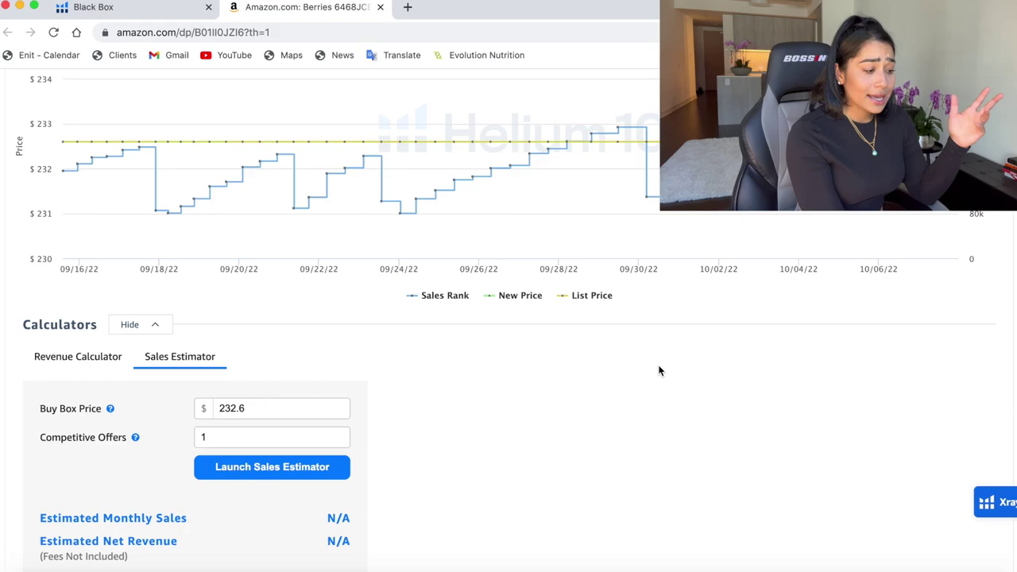
Check the activity table's product information and rating breakdown, and read its one-star customer reviews
scroll(659, 370, "down", 15)
scroll(659, 371, "down", 15)
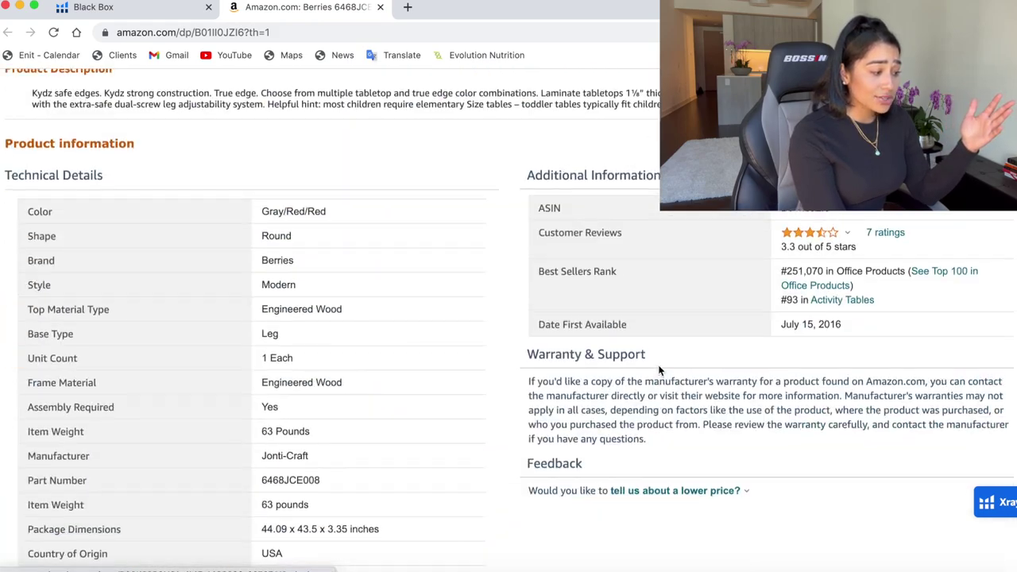
scroll(658, 370, "up", 6)
scroll(659, 370, "up", 1)
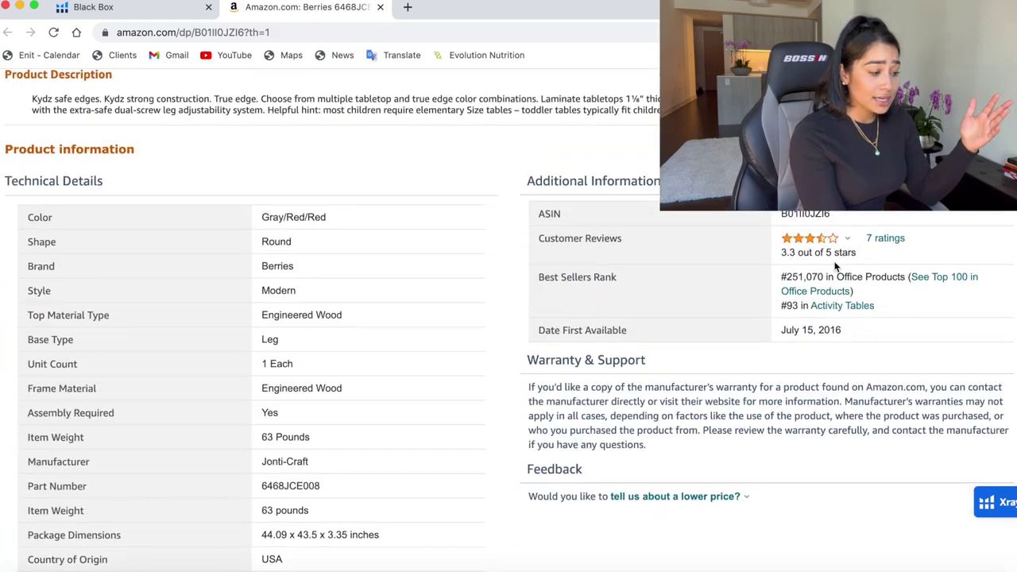
mouse_move(846, 243)
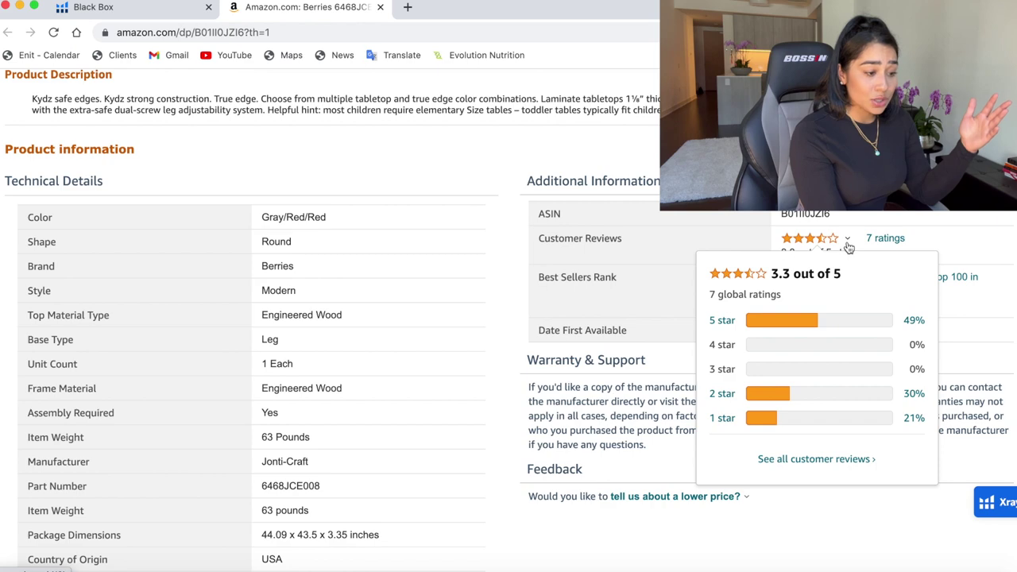
left_click(913, 427)
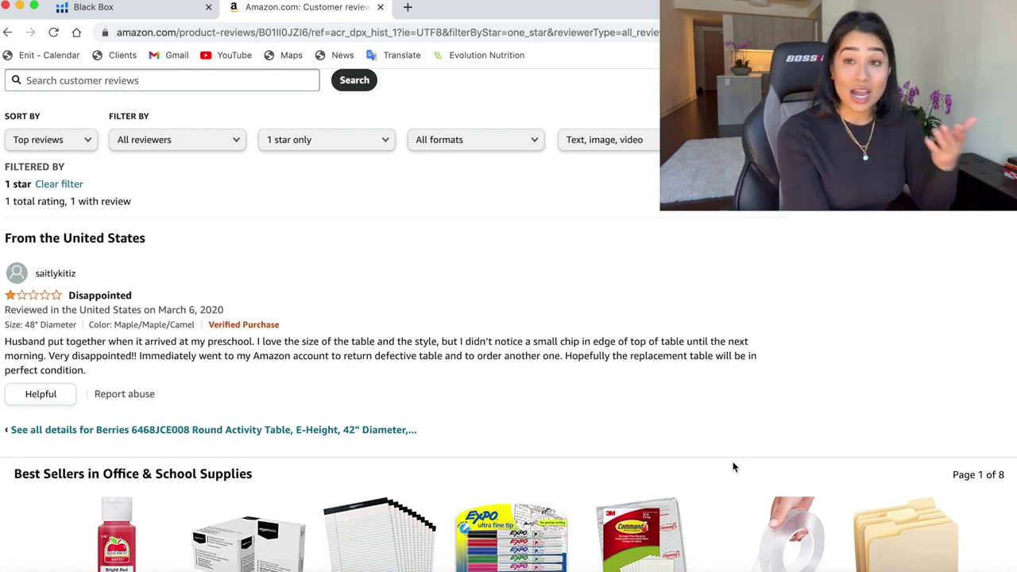
scroll(746, 318, "up", 5)
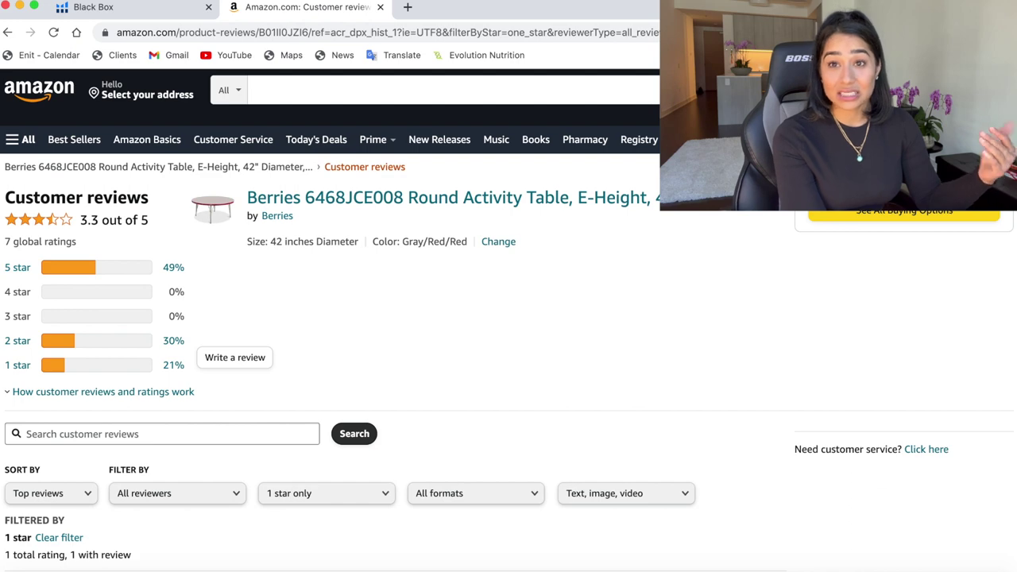
Return to the Black Box results and look through the office products on the second results page
left_click(158, 7)
scroll(631, 445, "down", 2)
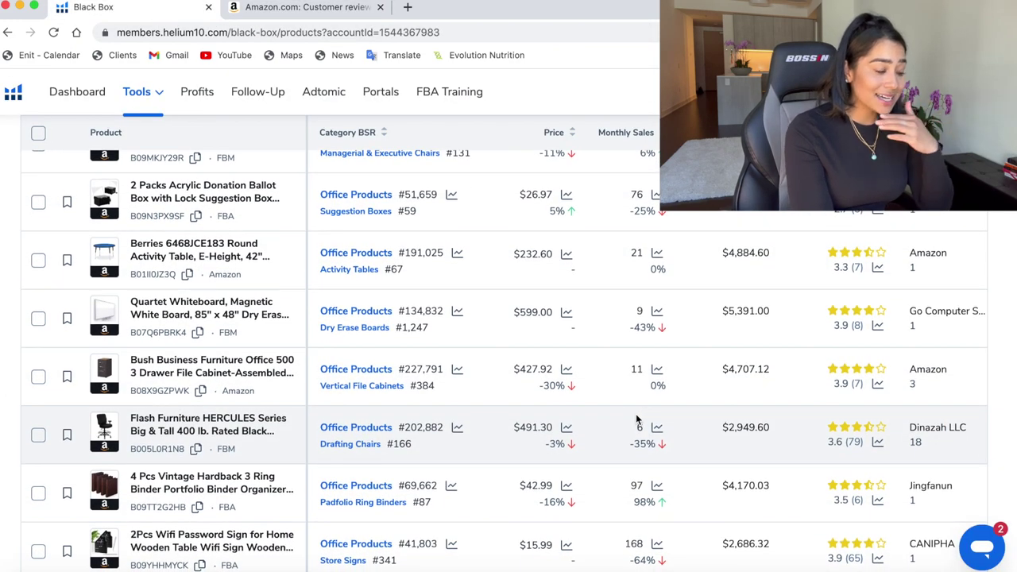
scroll(745, 419, "down", 5)
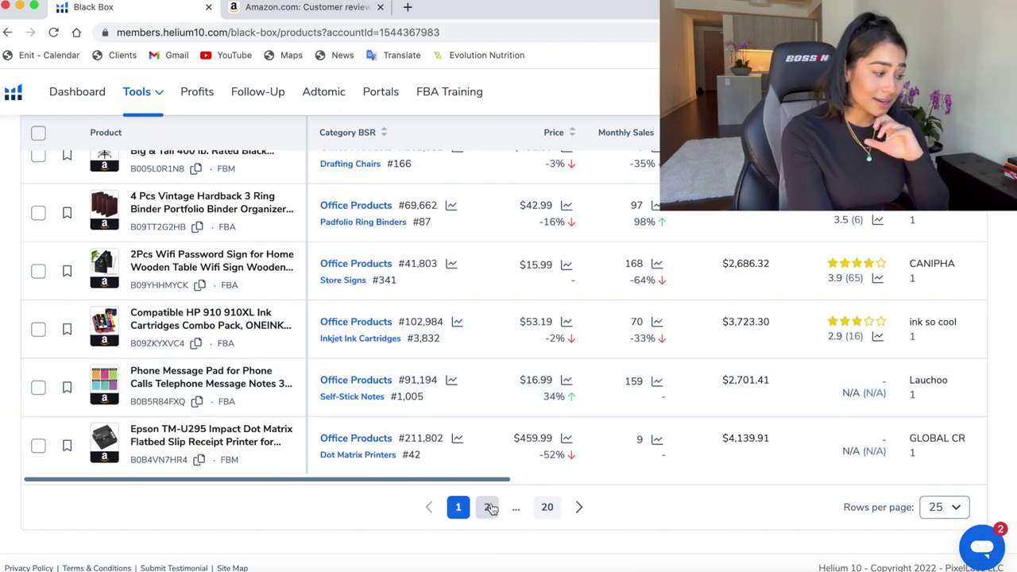
left_click(491, 508)
scroll(663, 335, "up", 7)
scroll(663, 336, "down", 1)
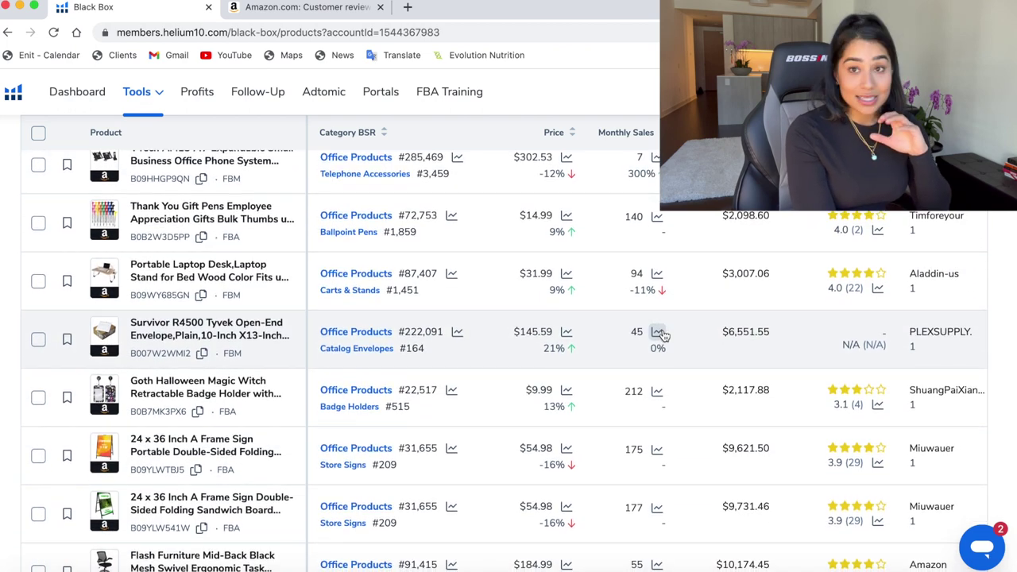
scroll(663, 335, "down", 1)
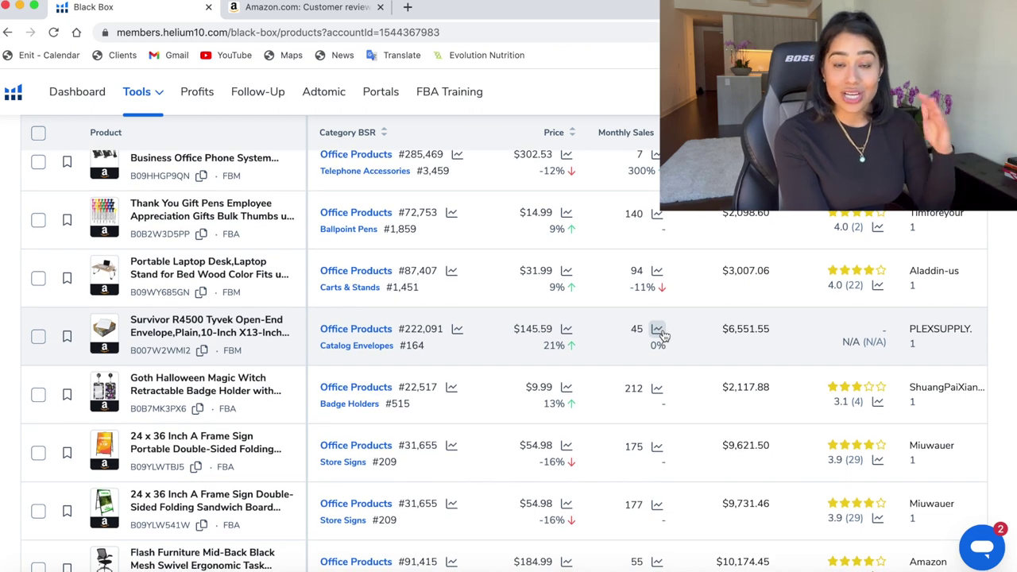
scroll(663, 335, "up", 1)
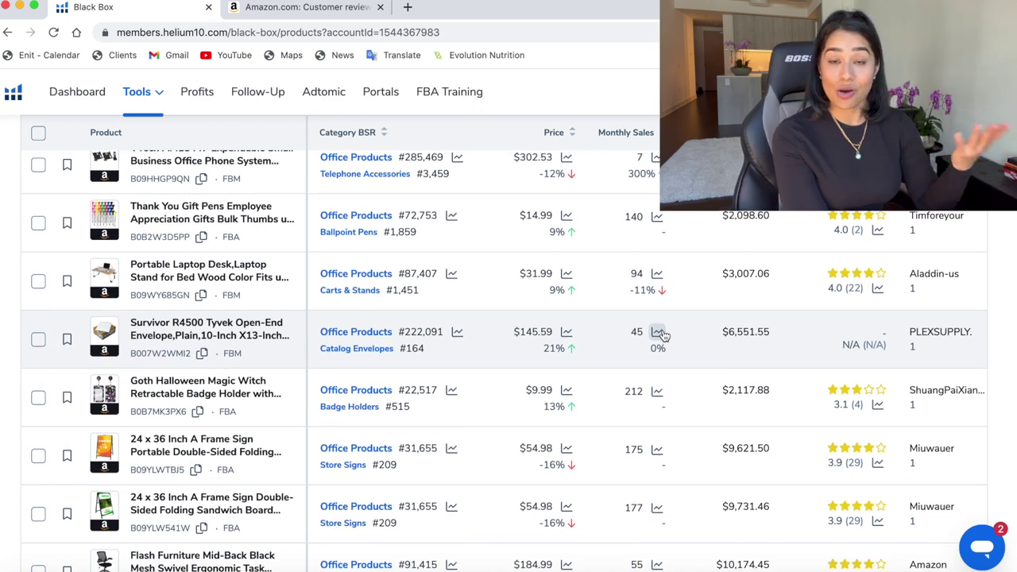
scroll(663, 336, "up", 3)
scroll(663, 336, "up", 3)
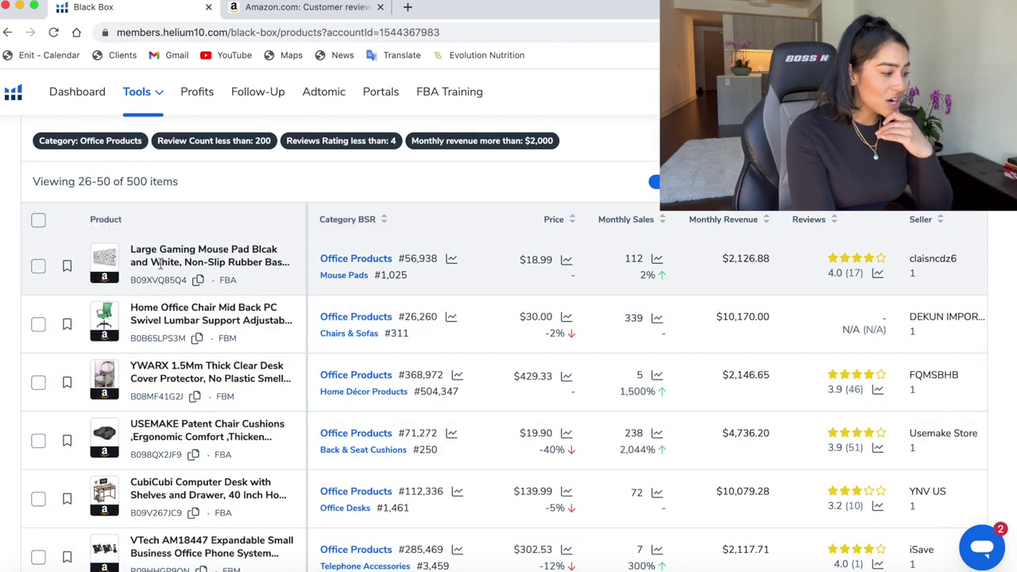
Open the Amazon listing of the black-and-white large gaming mouse pad and view its size image
left_click(108, 270)
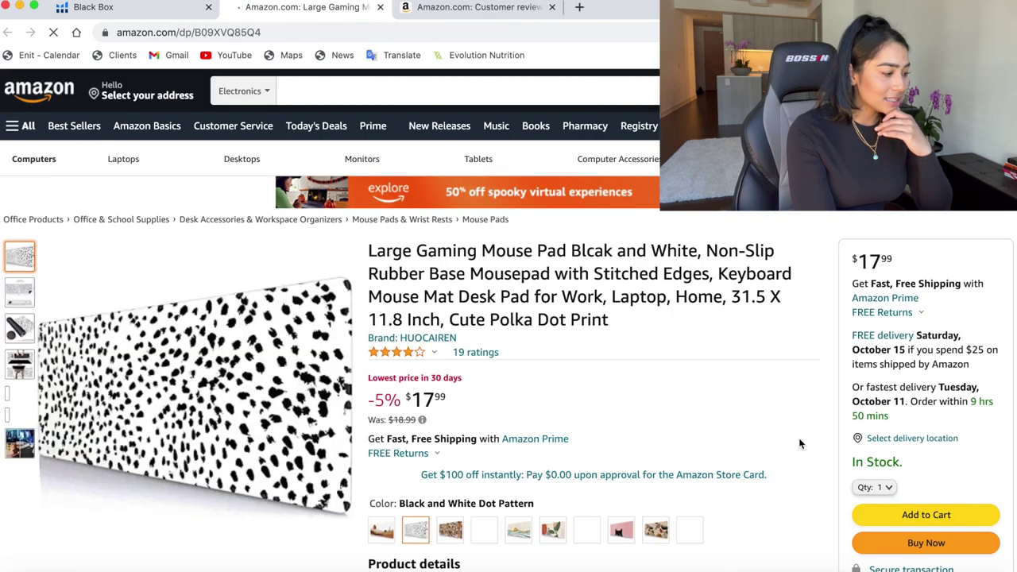
scroll(800, 444, "down", 1)
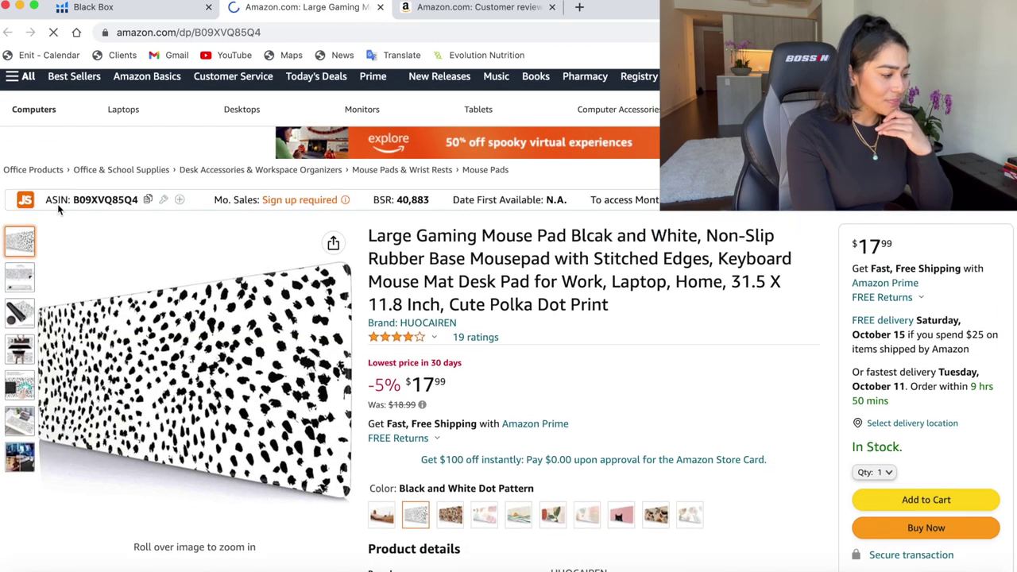
mouse_move(23, 319)
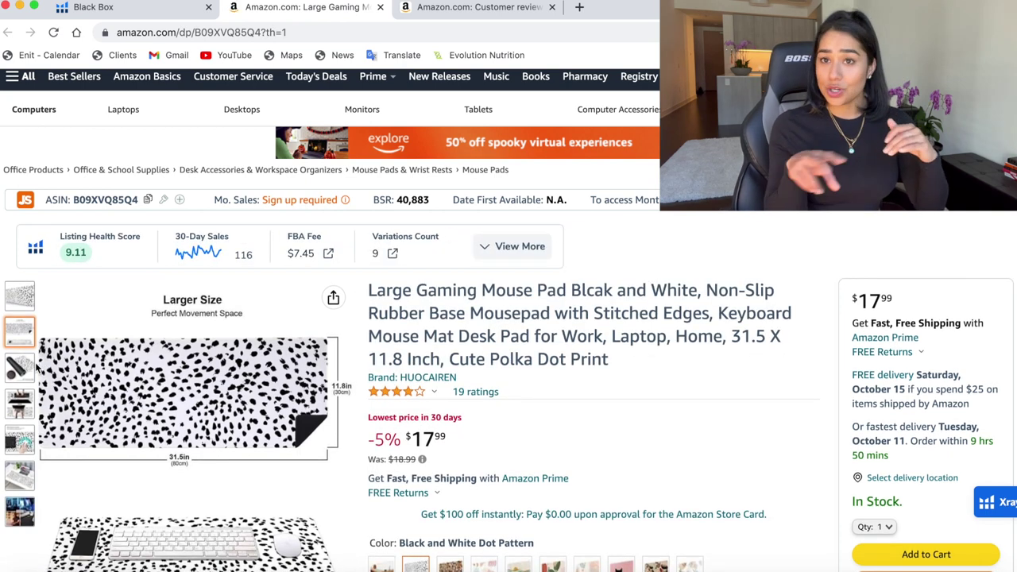
Run the Helium 10 Xray analysis on the mouse pad listing, review its variations' sales and revenue, and close it
scroll(635, 437, "down", 3)
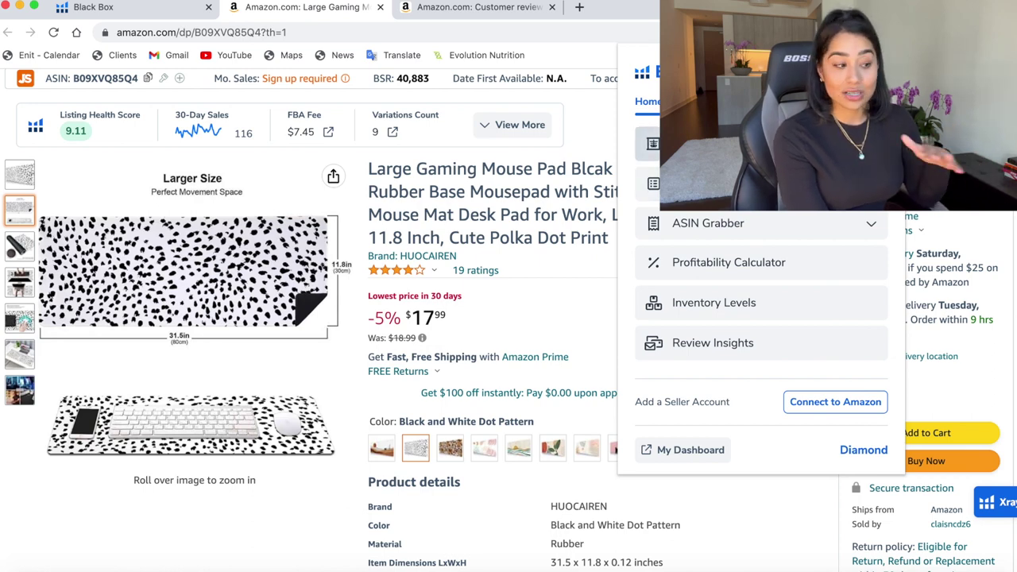
left_click(763, 143)
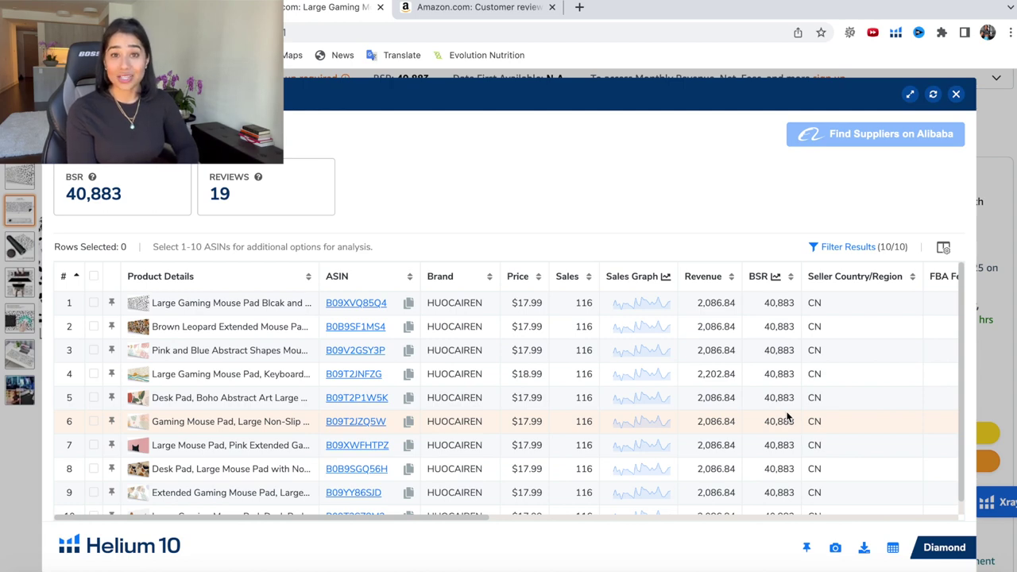
left_click(958, 95)
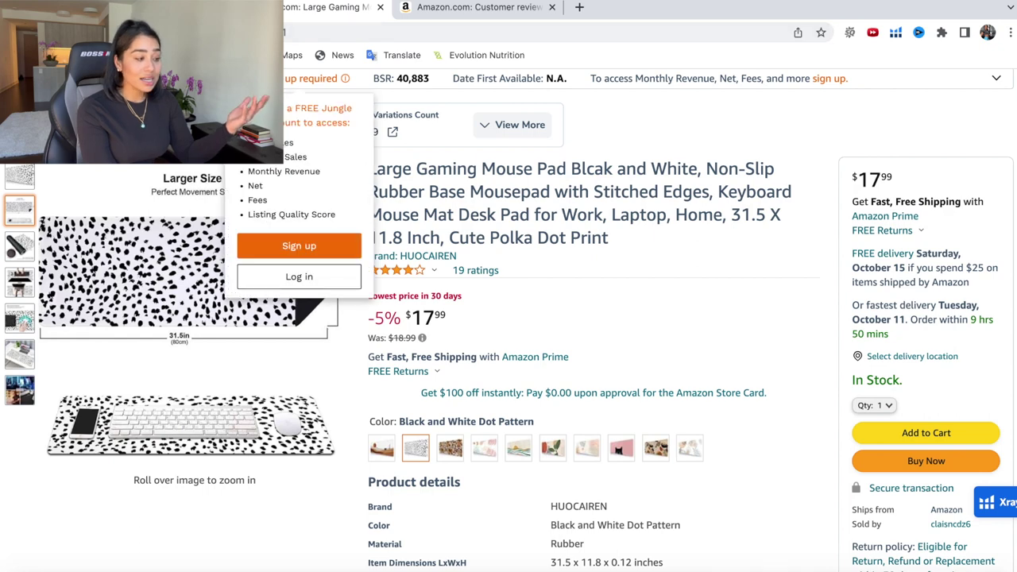
Return to the Black Box results and edit the search filters to a price range of $15 to $30
key("alt+Left")
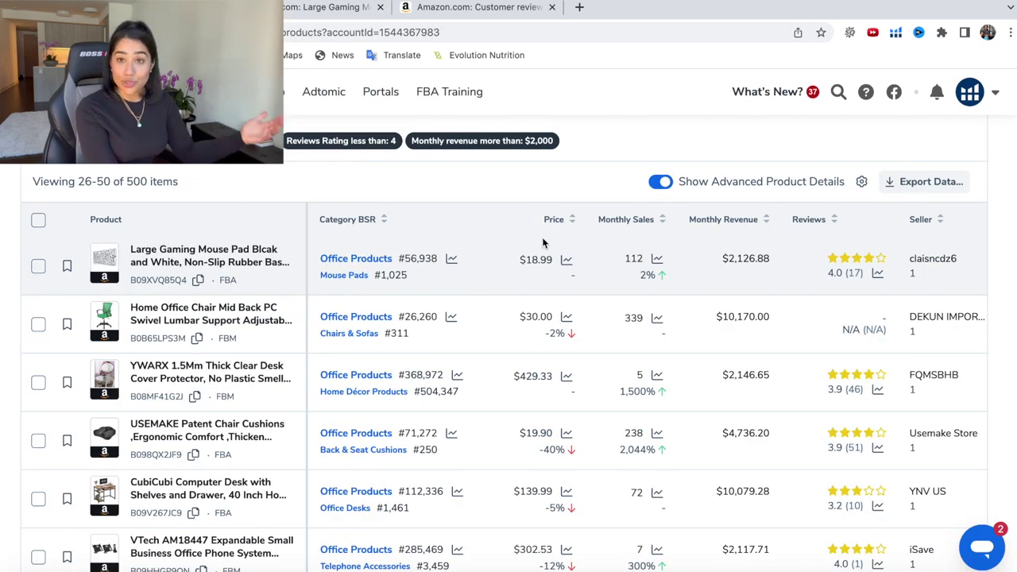
scroll(542, 242, "up", 3)
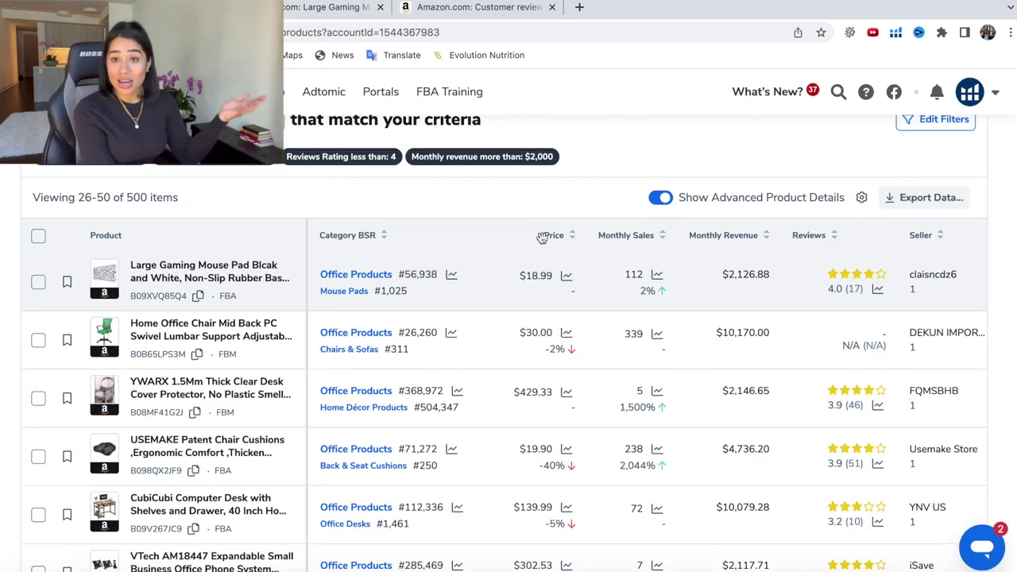
scroll(651, 354, "up", 2)
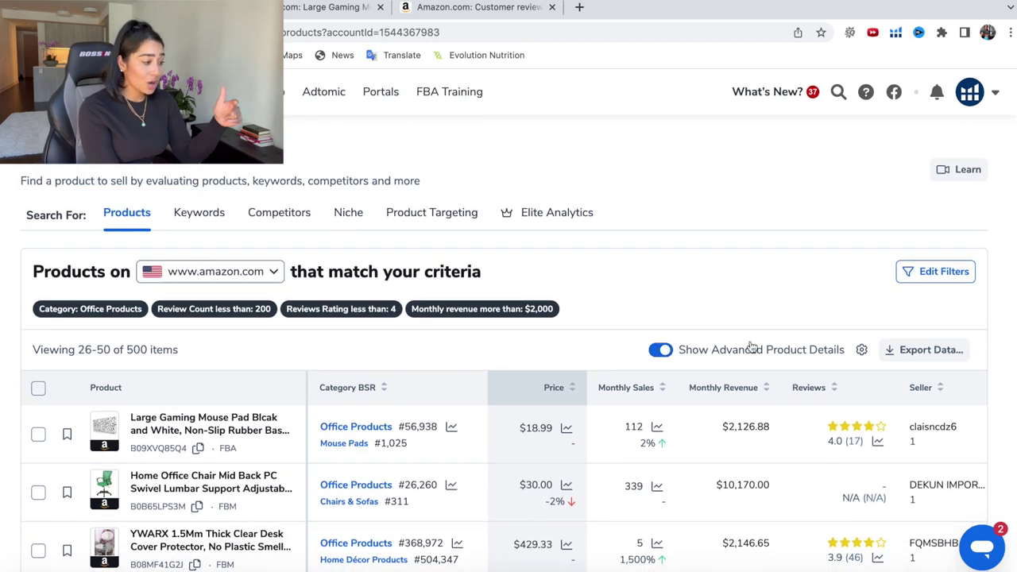
left_click(949, 274)
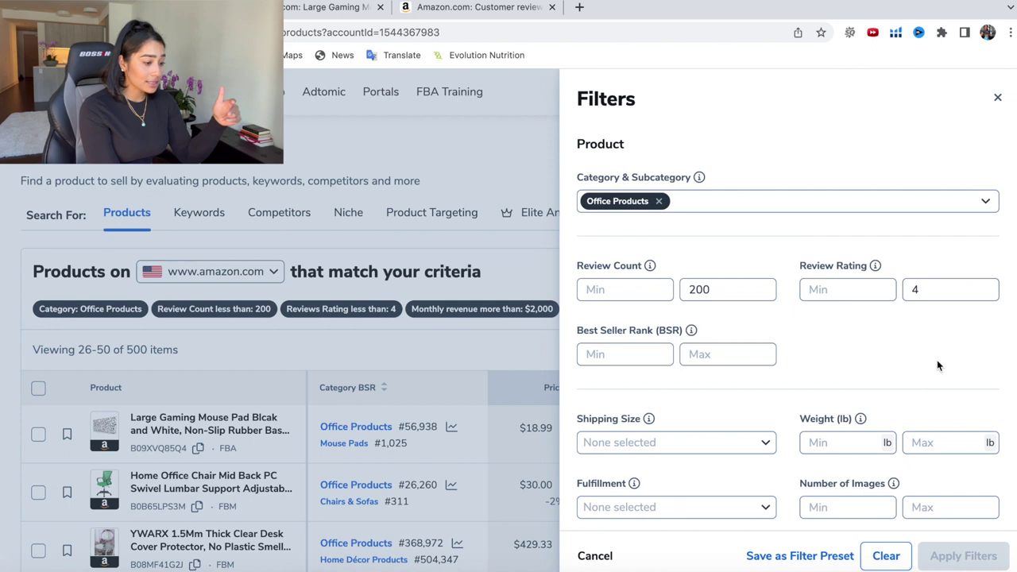
scroll(937, 365, "down", 3)
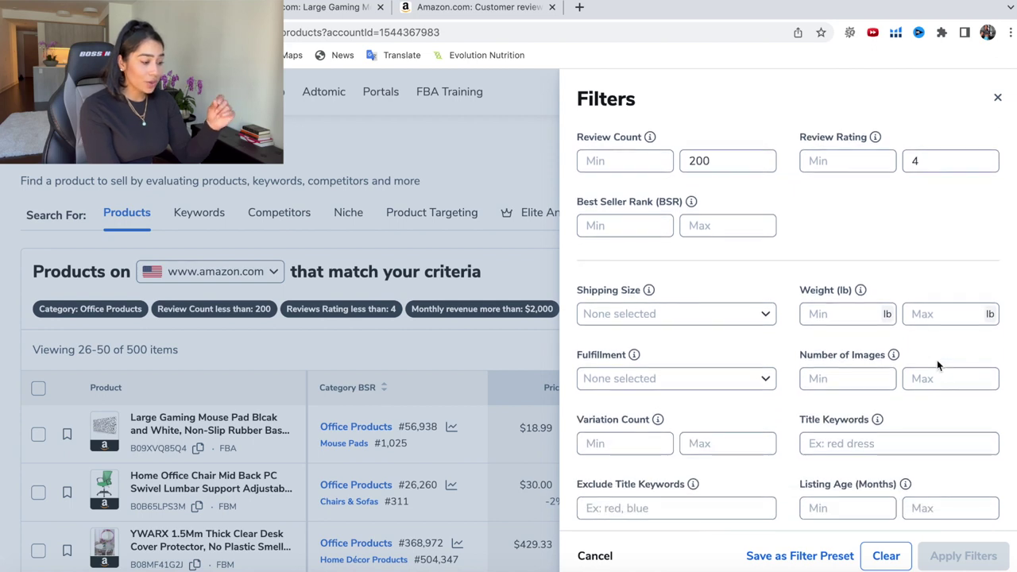
scroll(937, 362, "down", 5)
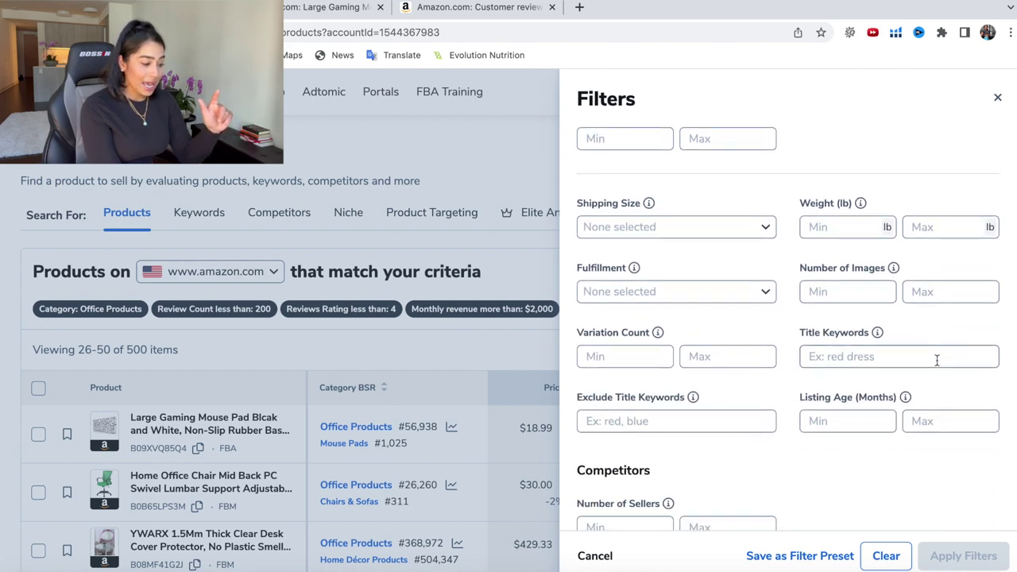
scroll(936, 365, "down", 5)
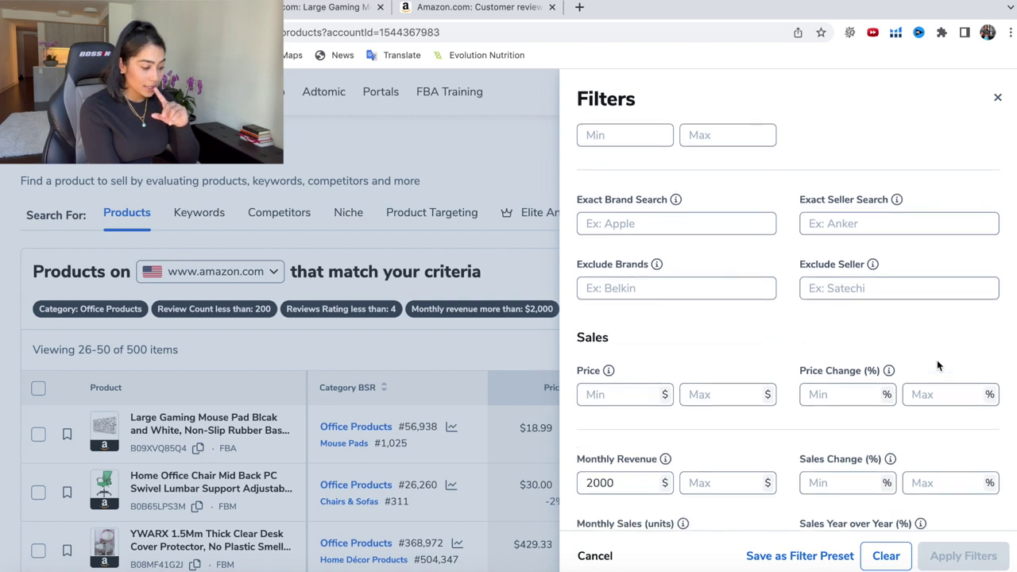
scroll(937, 365, "down", 2)
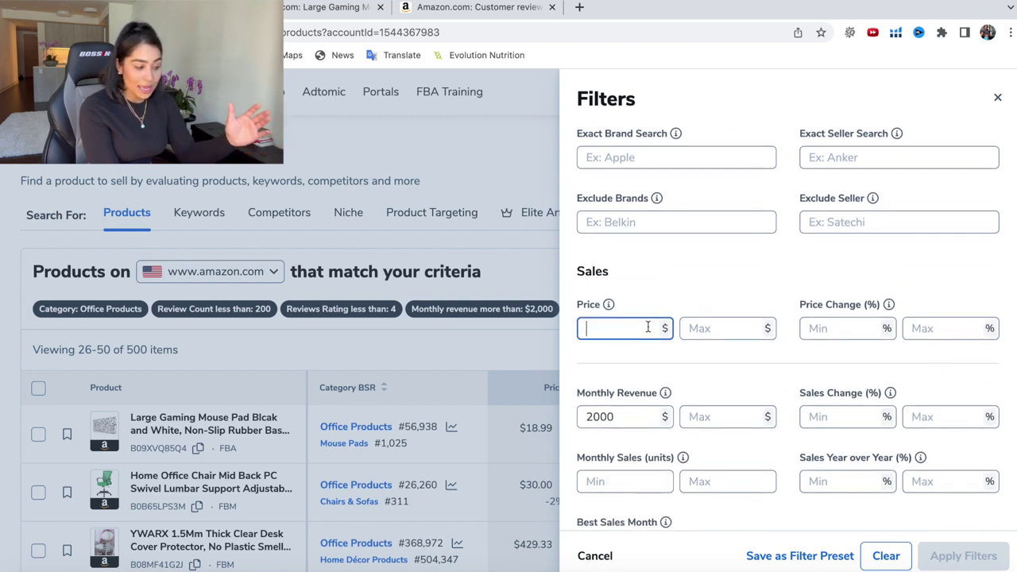
type("15")
left_click(706, 329)
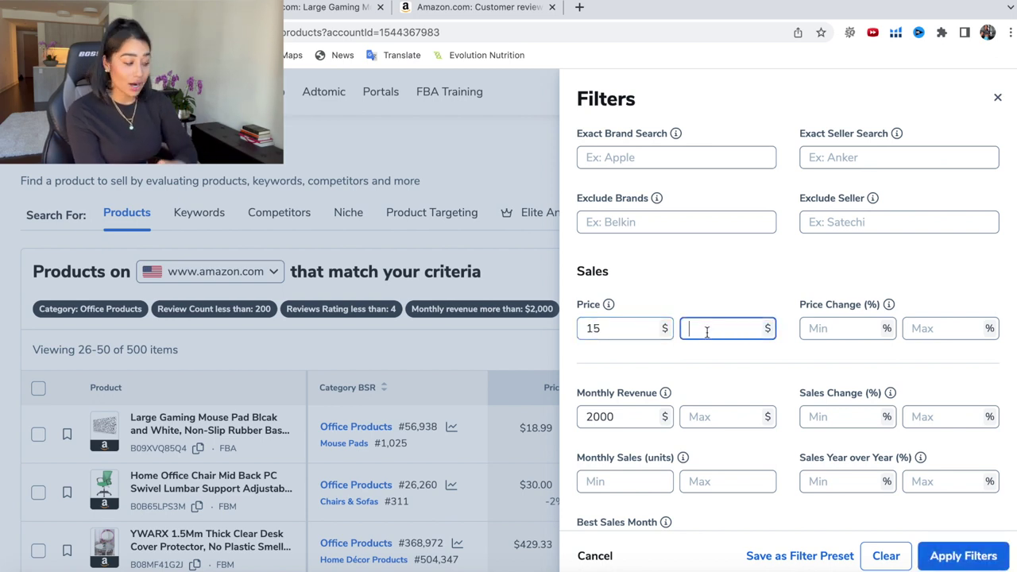
type("30")
Set the monthly revenue range to $5000 minimum and $15000 maximum, and apply the filters
scroll(812, 441, "down", 2)
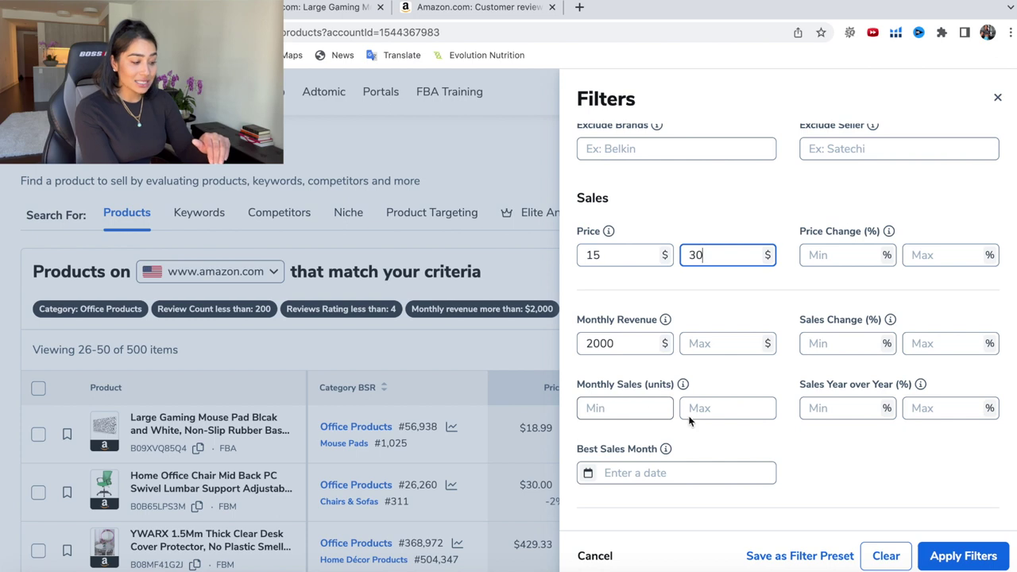
left_click(585, 345)
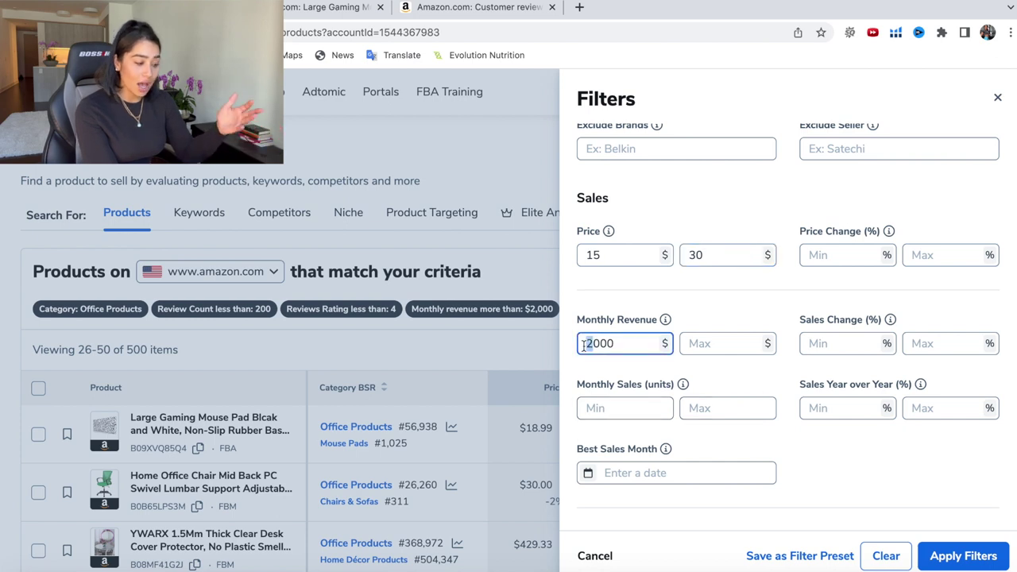
type("5")
left_click(739, 342)
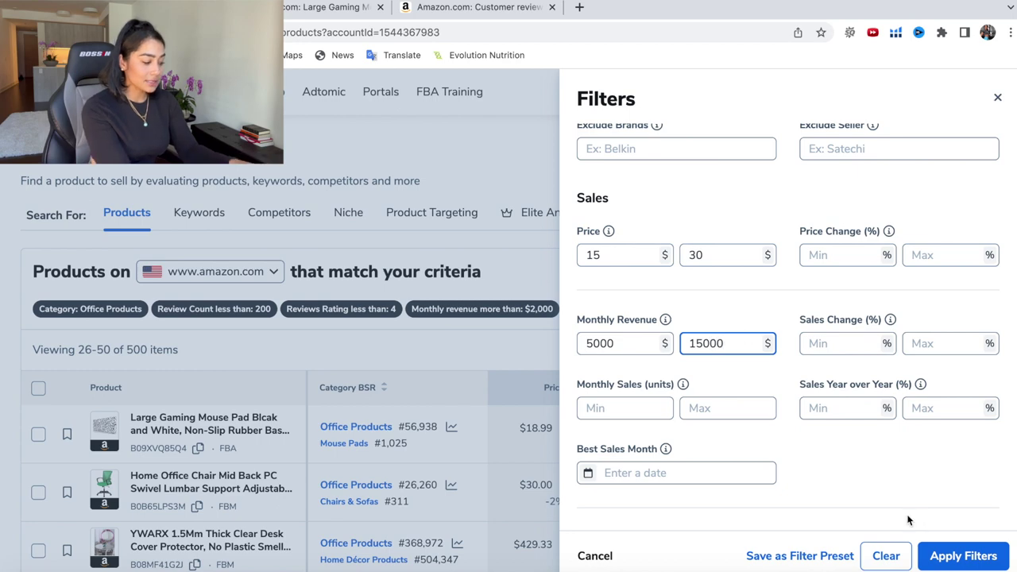
left_click(974, 556)
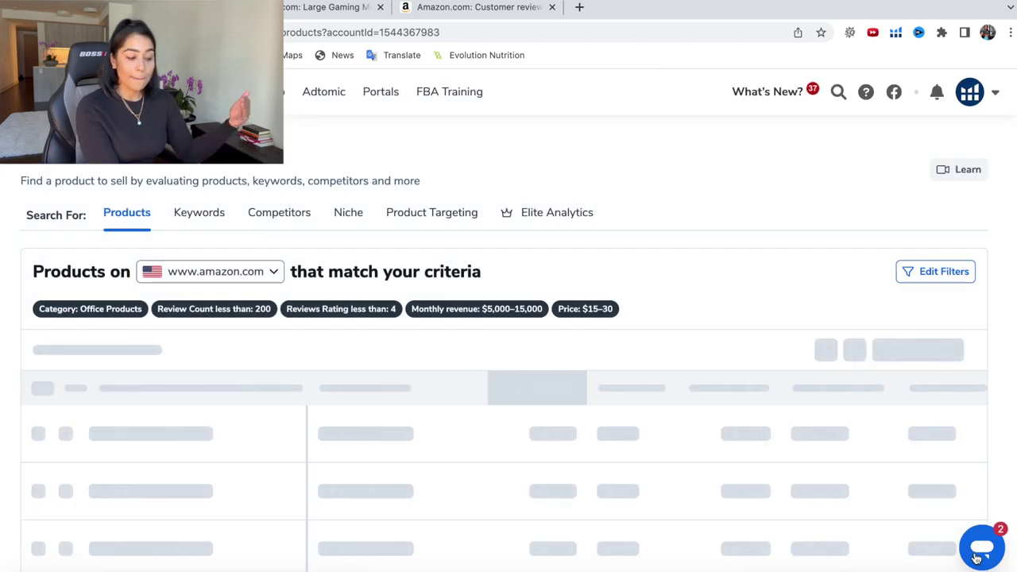
Open the Amazon listing of the FEZIBO 2-drawer mobile file cabinet from the new results and examine its product details
scroll(849, 224, "down", 3)
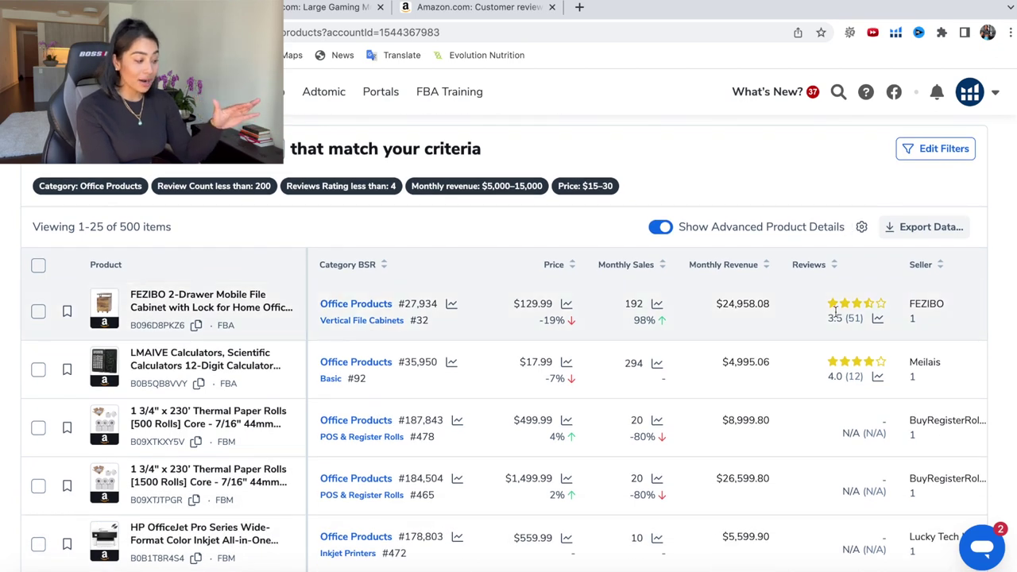
left_click(250, 308)
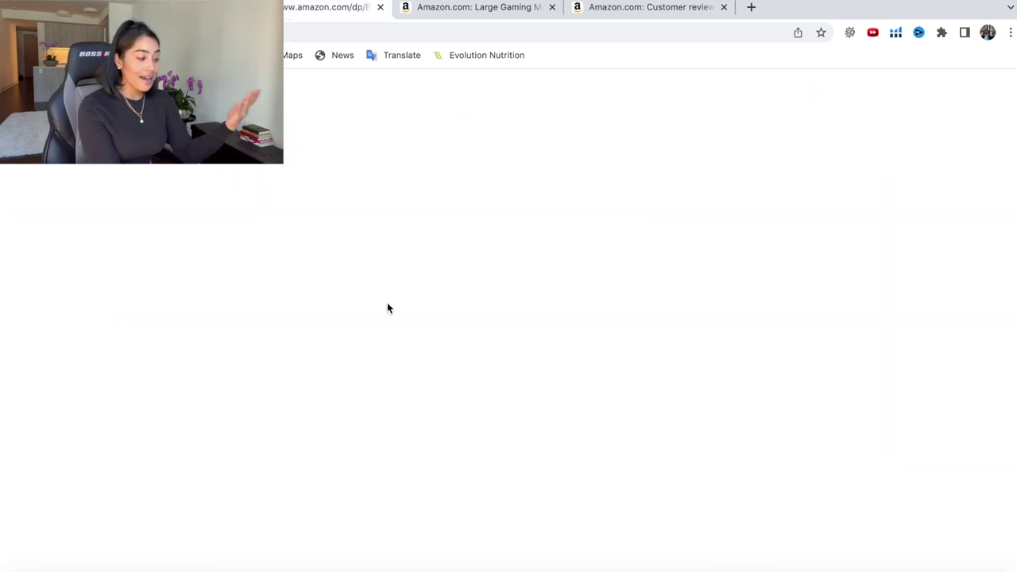
scroll(732, 475, "down", 2)
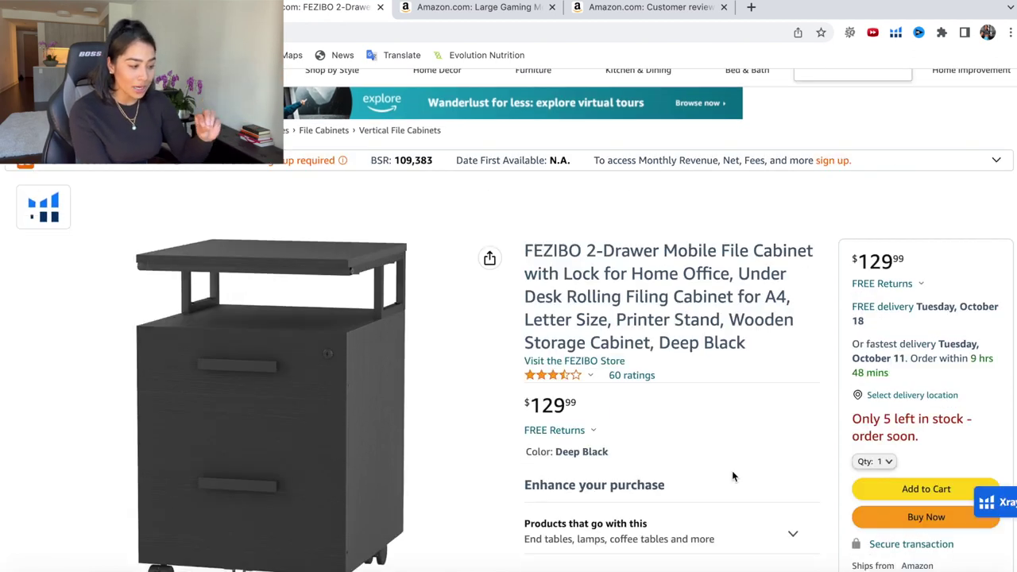
scroll(733, 476, "down", 2)
scroll(733, 477, "down", 1)
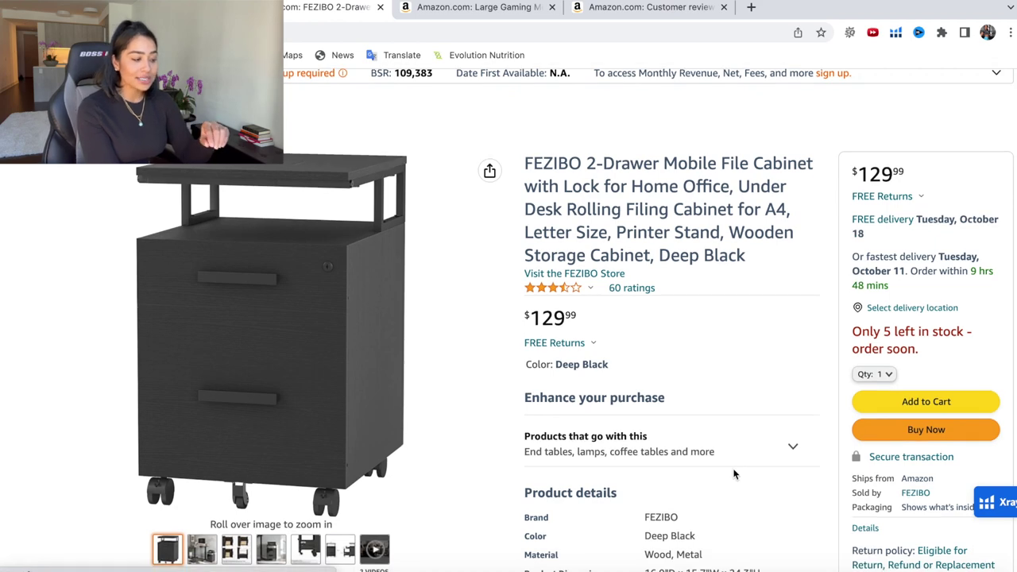
scroll(733, 474, "down", 3)
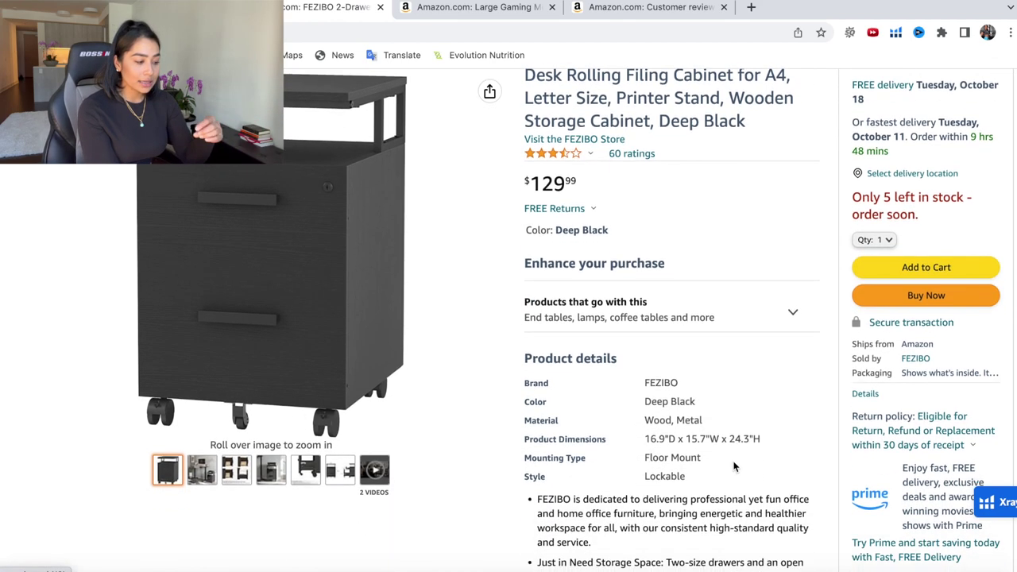
Open the one-star reviews of the FEZIBO file cabinet from its rating breakdown
scroll(733, 467, "down", 2)
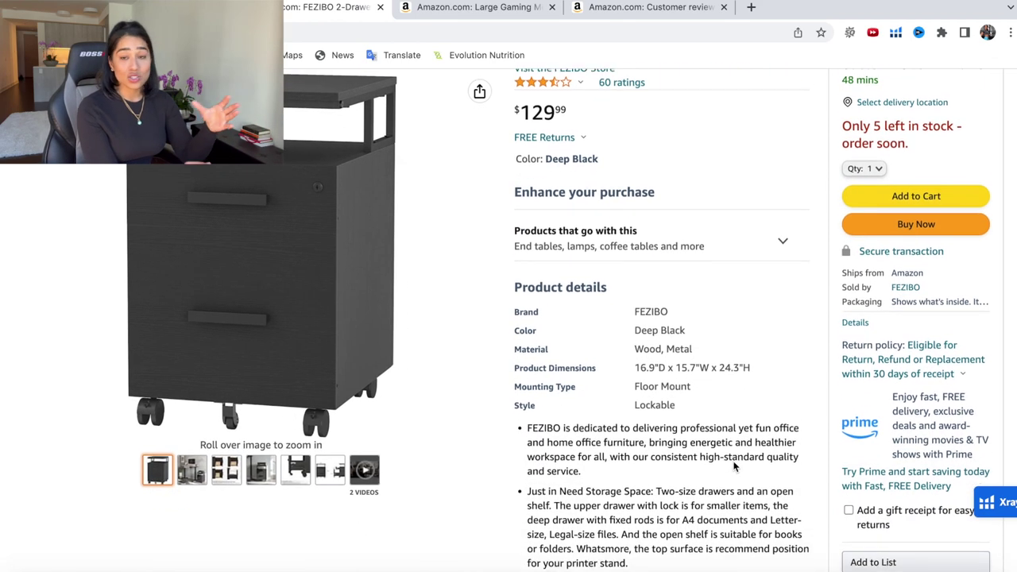
scroll(733, 466, "up", 3)
scroll(733, 466, "down", 1)
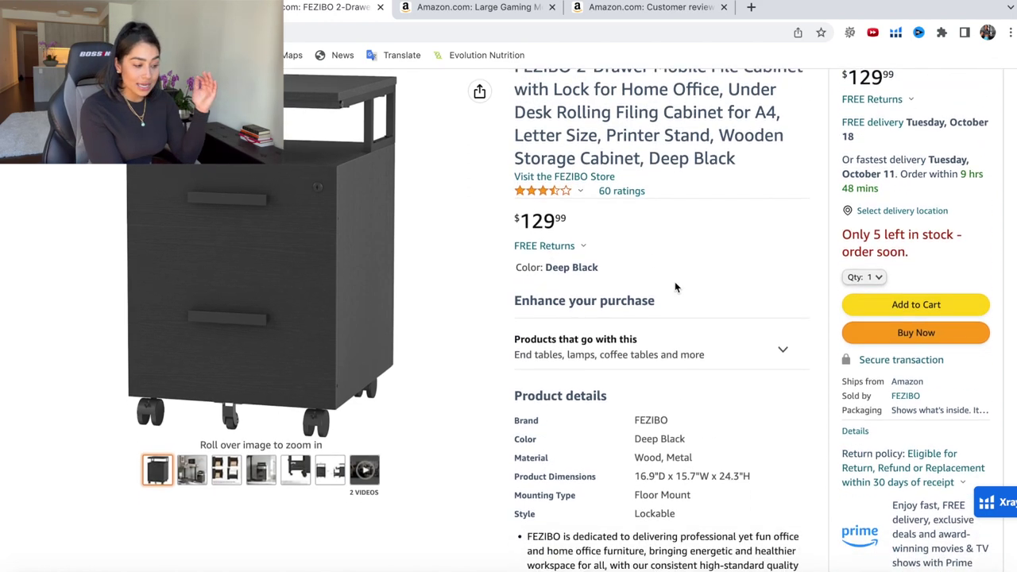
mouse_move(579, 195)
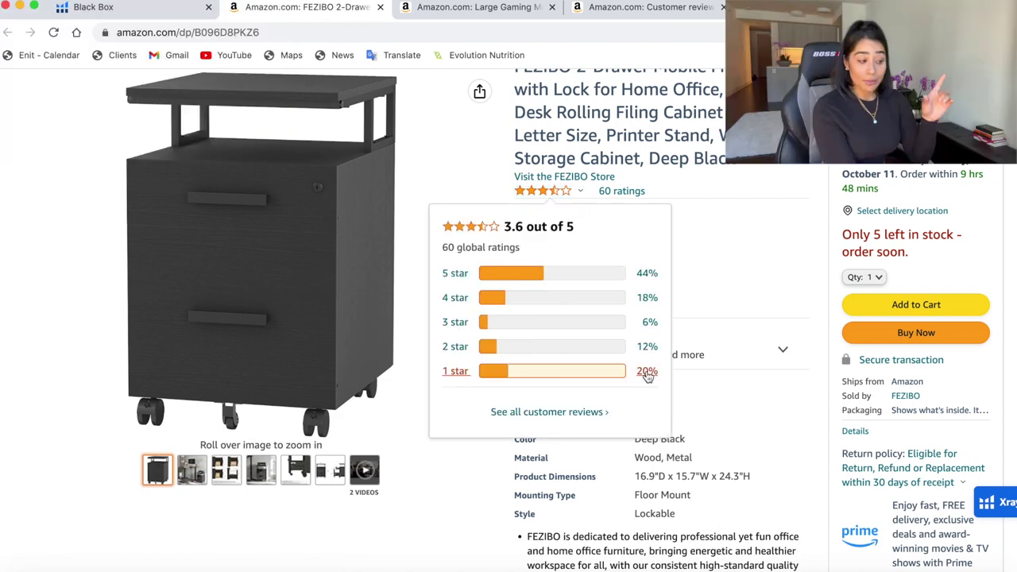
left_click(650, 371)
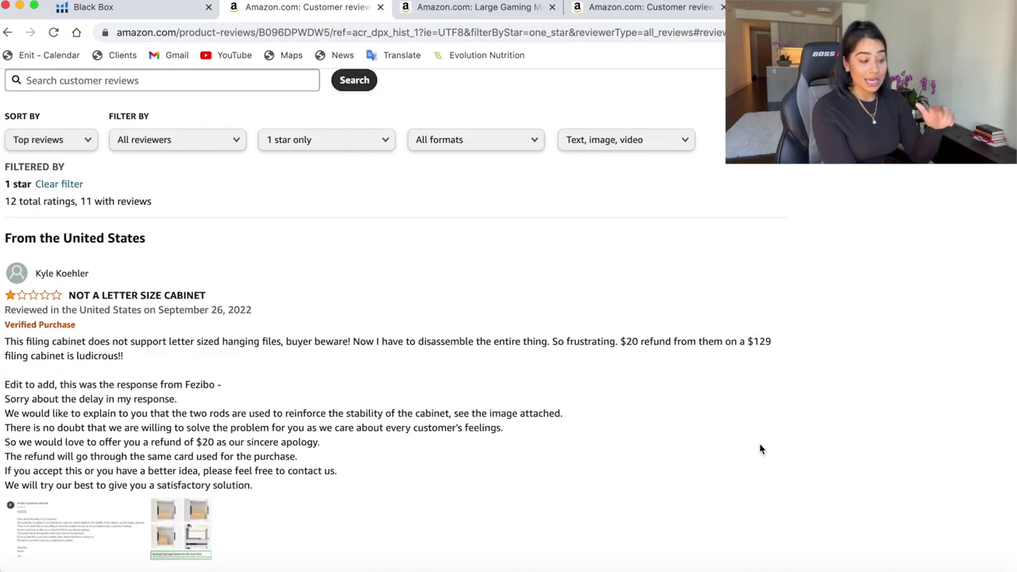
Read through the file cabinet's one-star reviews for recurring customer complaints and return to the overall rating summary
scroll(759, 450, "down", 3)
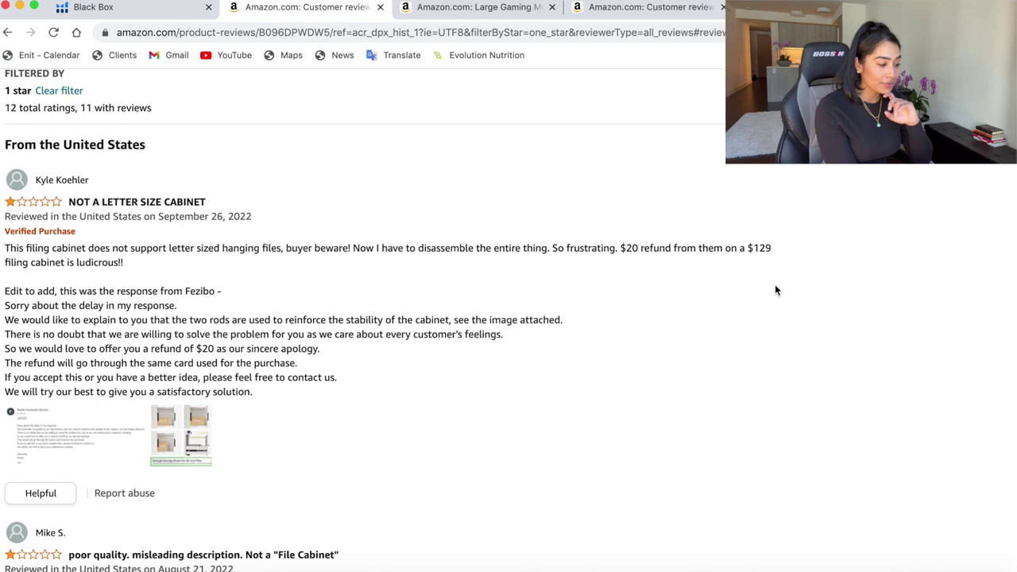
scroll(721, 334, "down", 3)
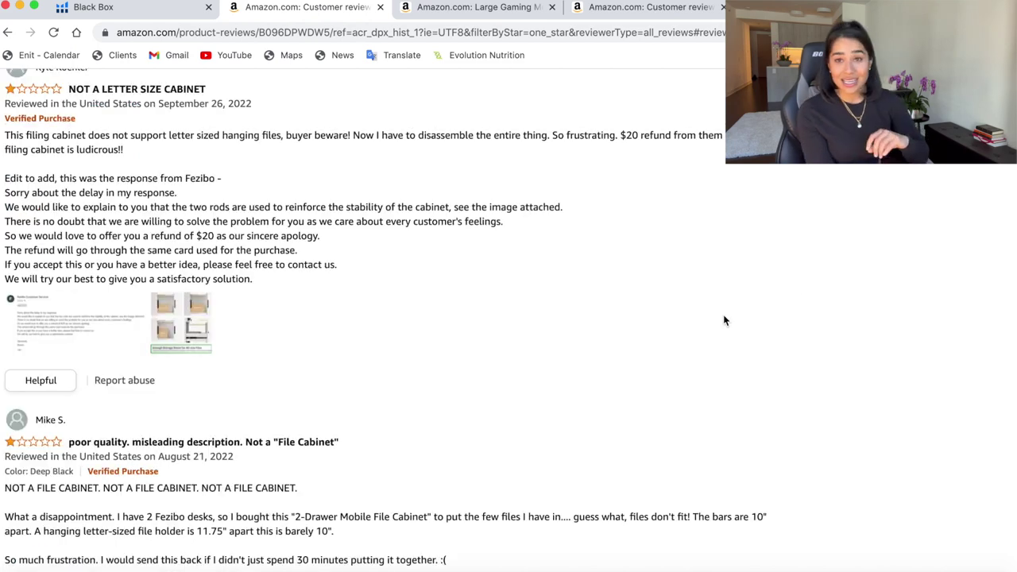
scroll(724, 320, "down", 5)
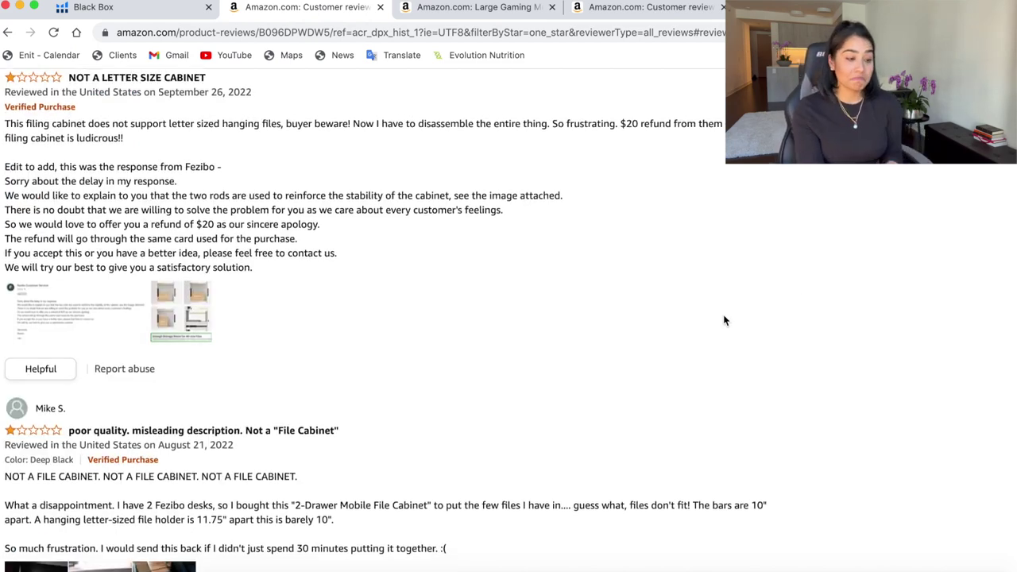
scroll(724, 320, "down", 1)
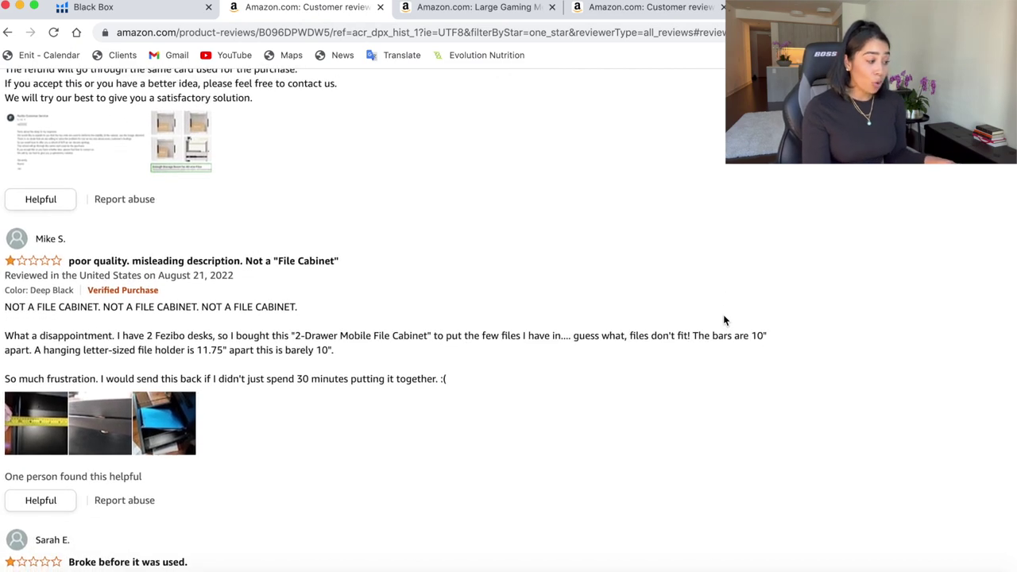
scroll(724, 320, "down", 1)
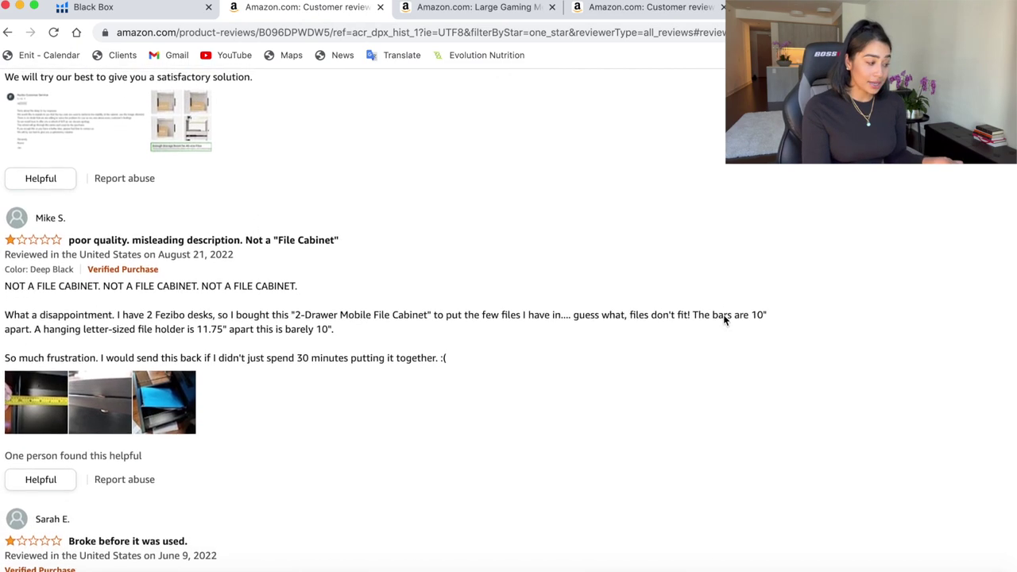
scroll(724, 320, "down", 5)
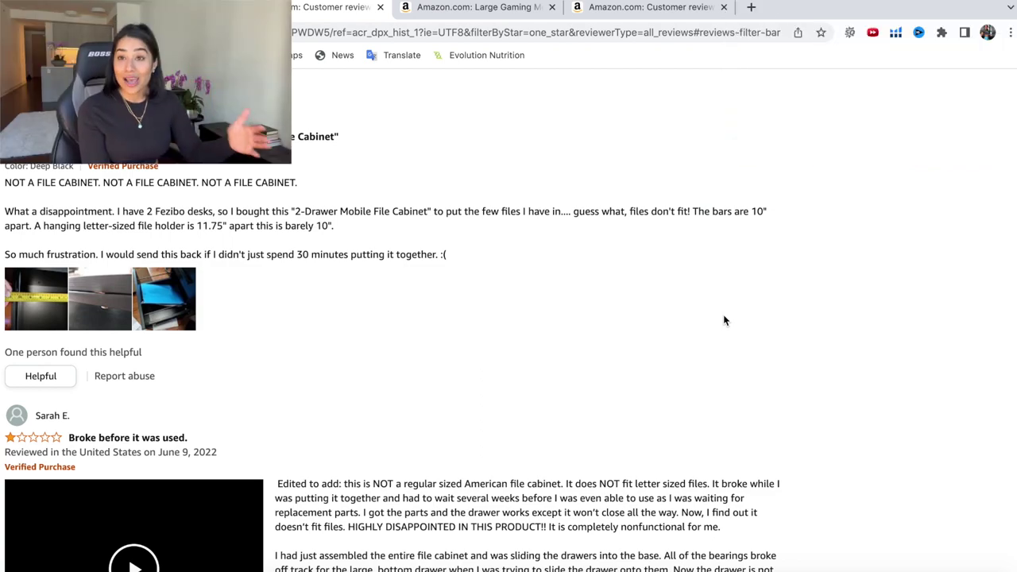
scroll(723, 317, "up", 15)
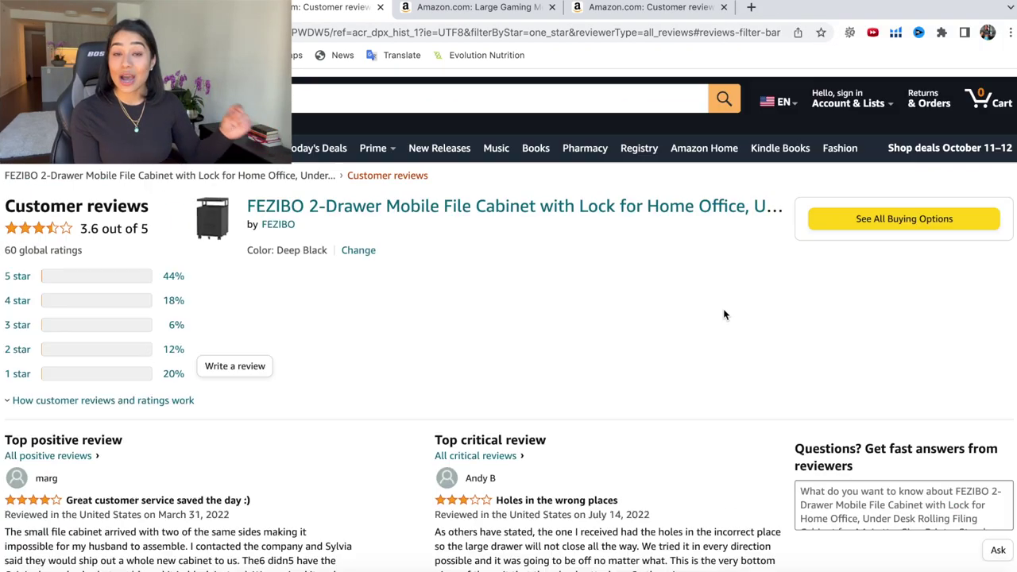
Go back to the file cabinet's product listing, run the Helium 10 Xray analysis to review its sales and revenue, and close it
left_click(895, 32)
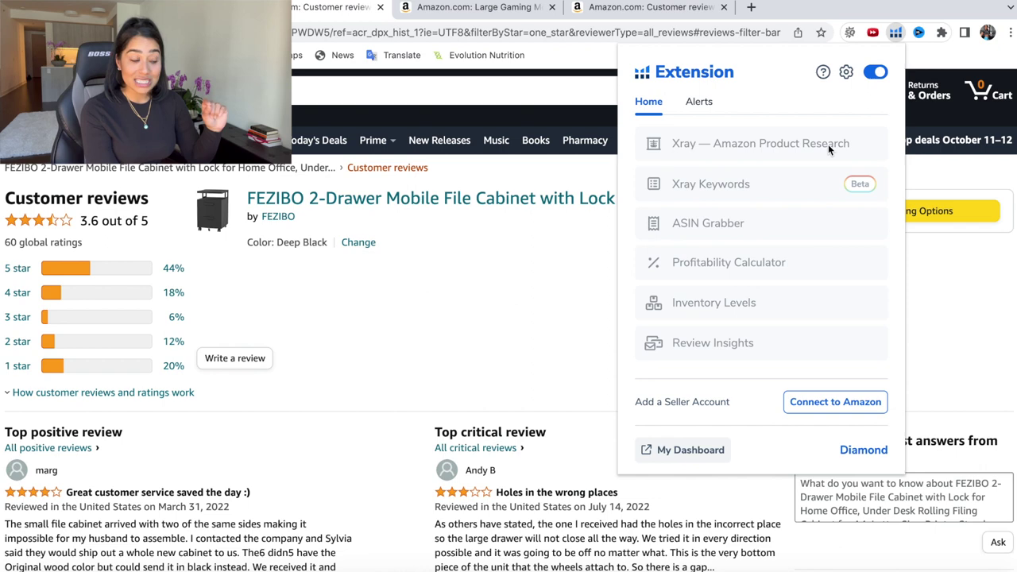
left_click(237, 256)
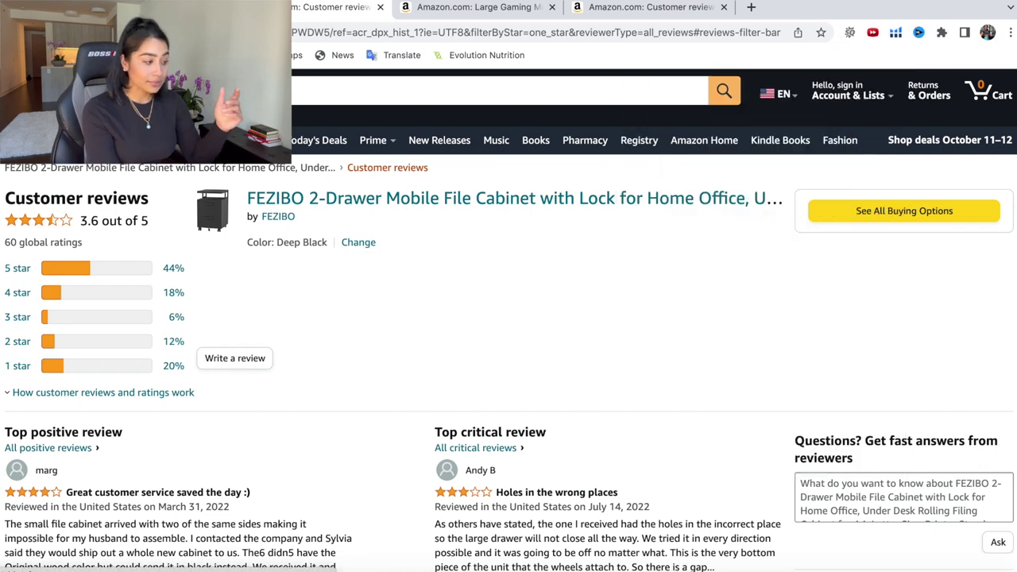
key("alt+Left")
left_click(898, 32)
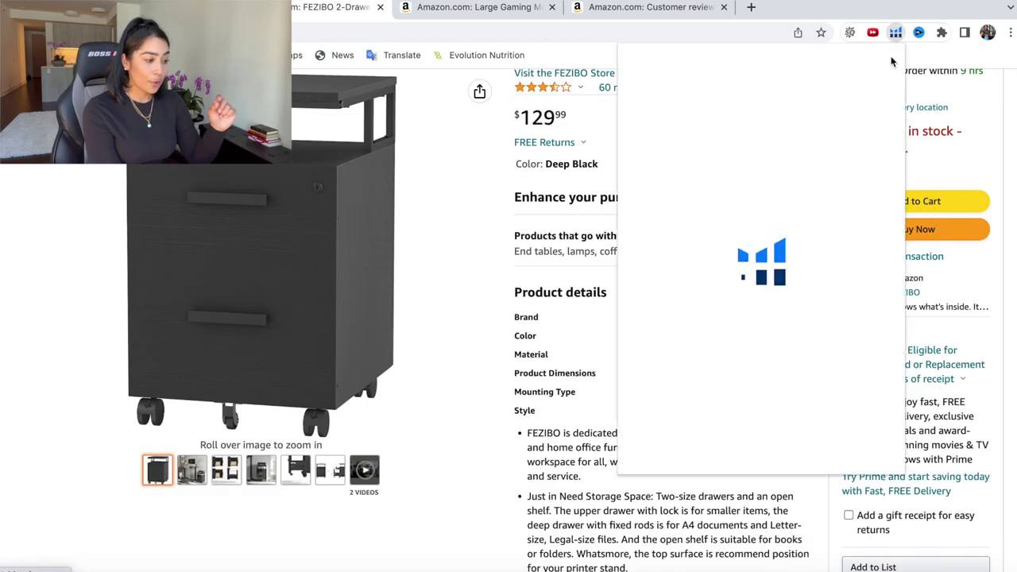
left_click(777, 151)
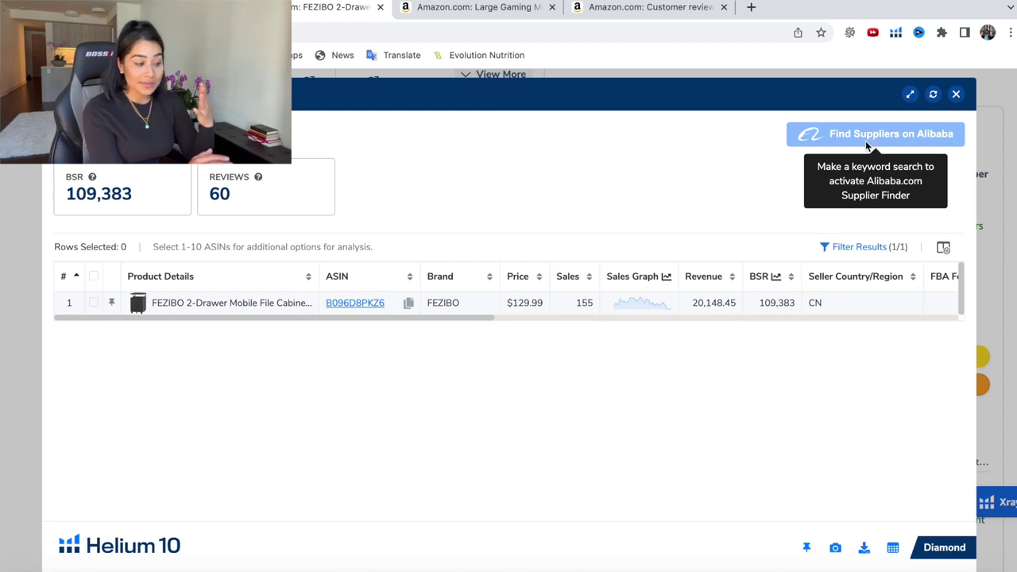
left_click(958, 94)
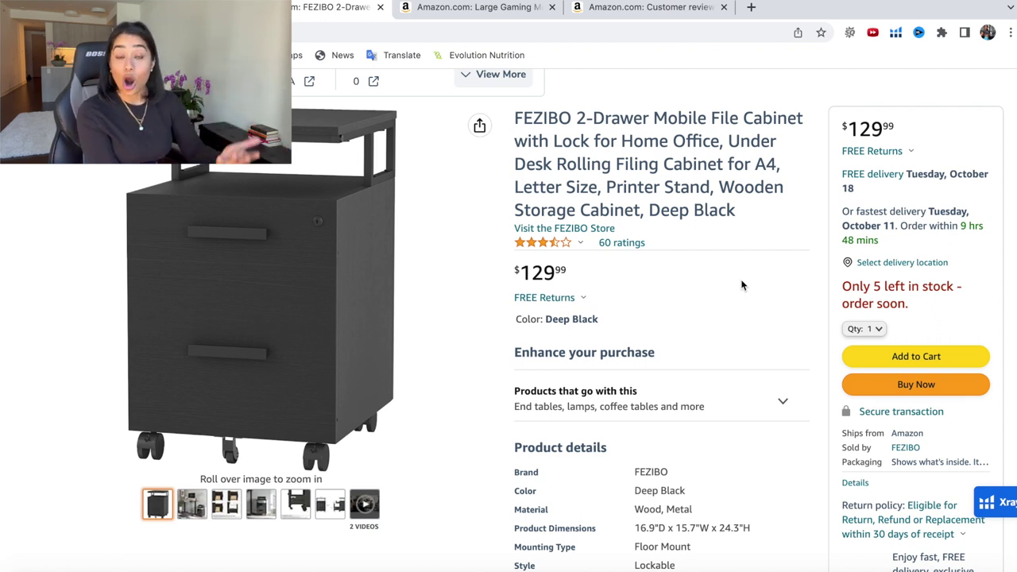
Switch to Alibaba in a new browser tab and search its products for "storage cabinet"
left_click(751, 7)
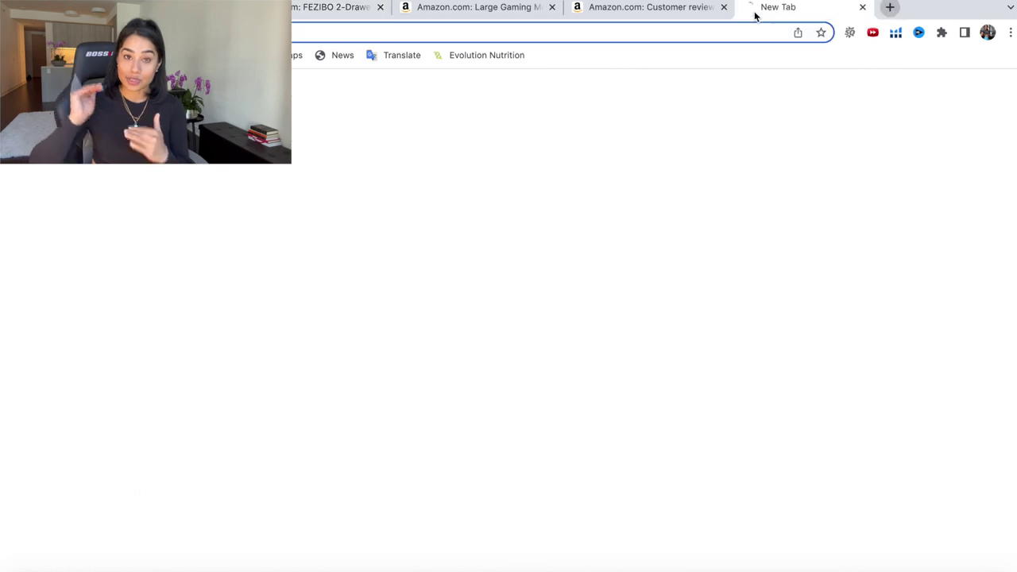
left_click(483, 297)
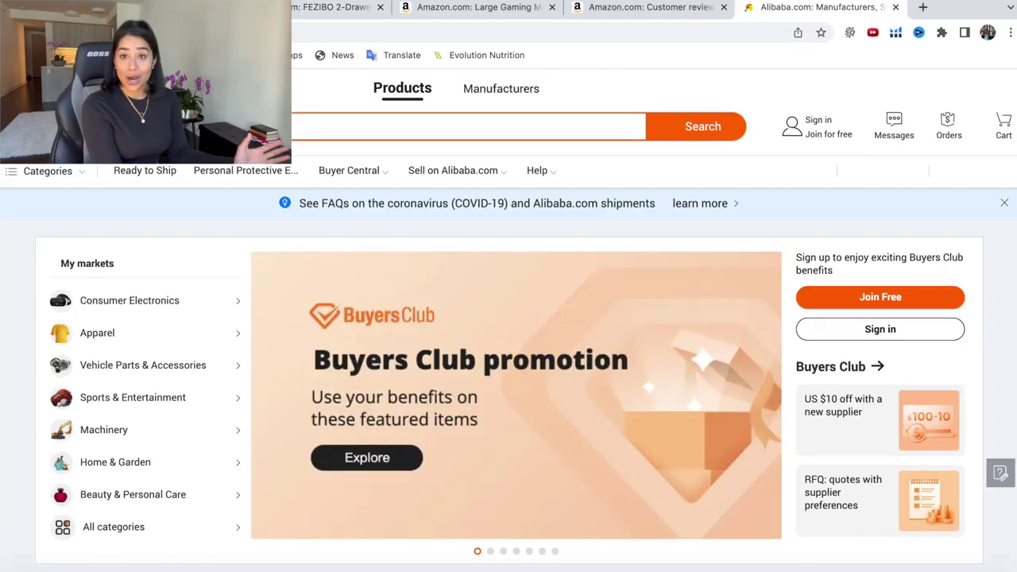
type("sto")
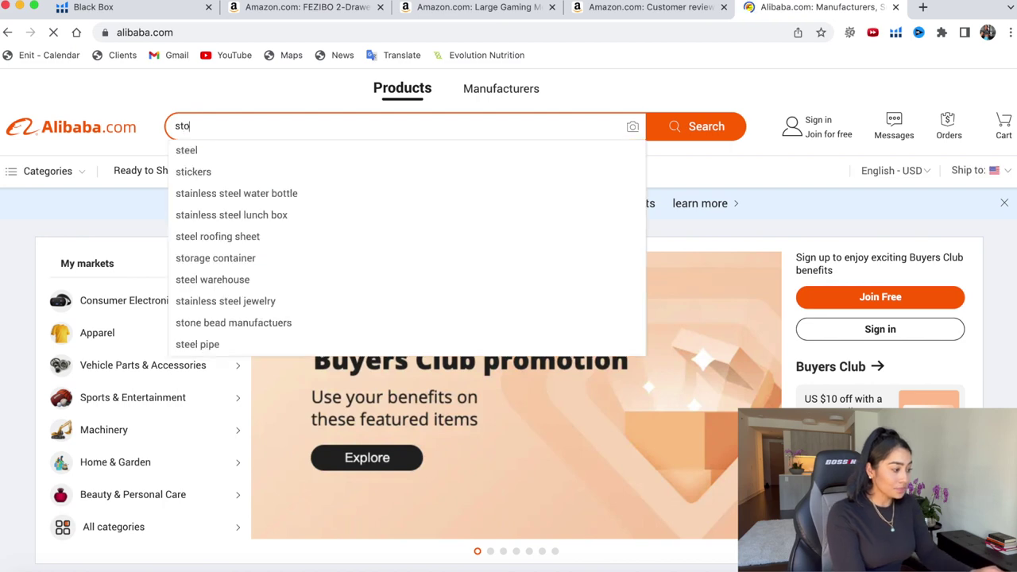
type("rage ca")
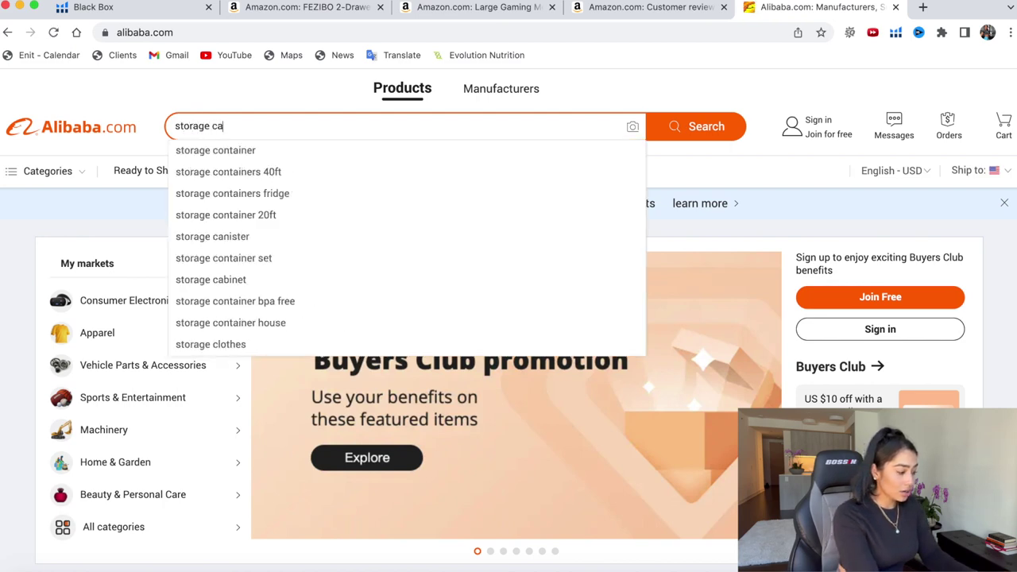
left_click(205, 171)
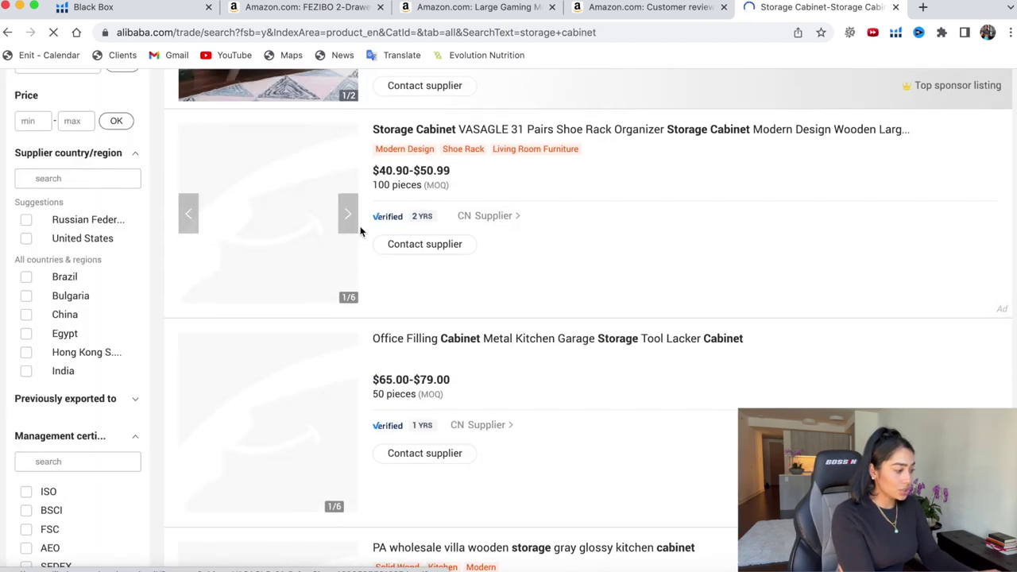
Browse the storage cabinet results, comparing cabinet styles, supplier prices and minimum order quantities
scroll(325, 88, "up", 6)
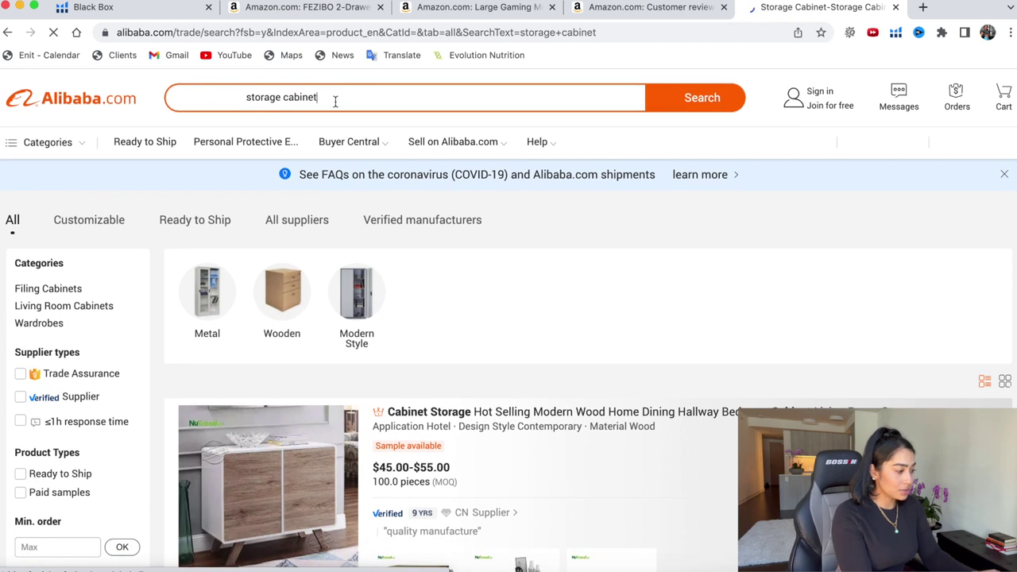
type("for office")
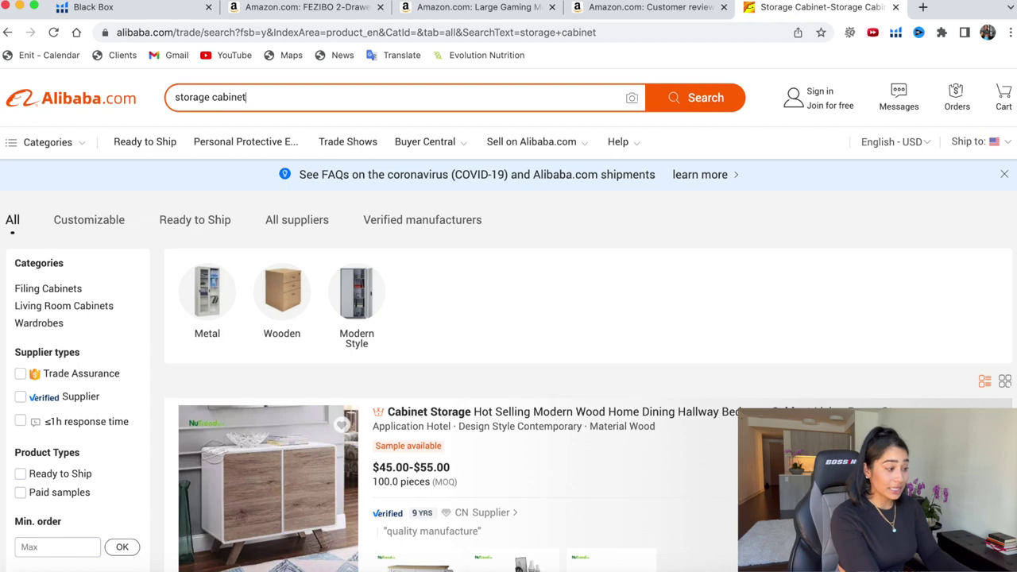
scroll(628, 338, "down", 5)
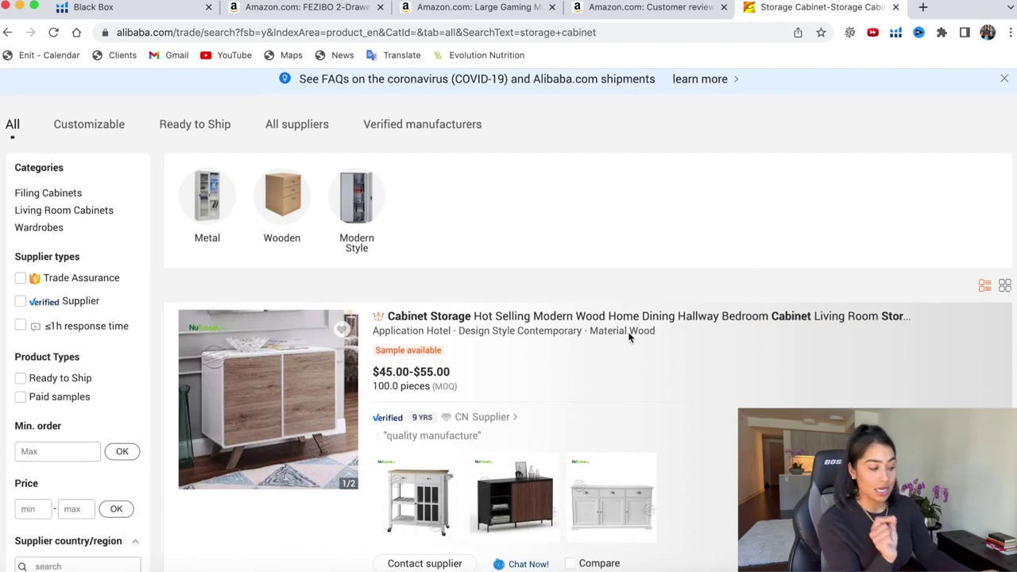
scroll(681, 374, "up", 1)
scroll(686, 386, "up", 2)
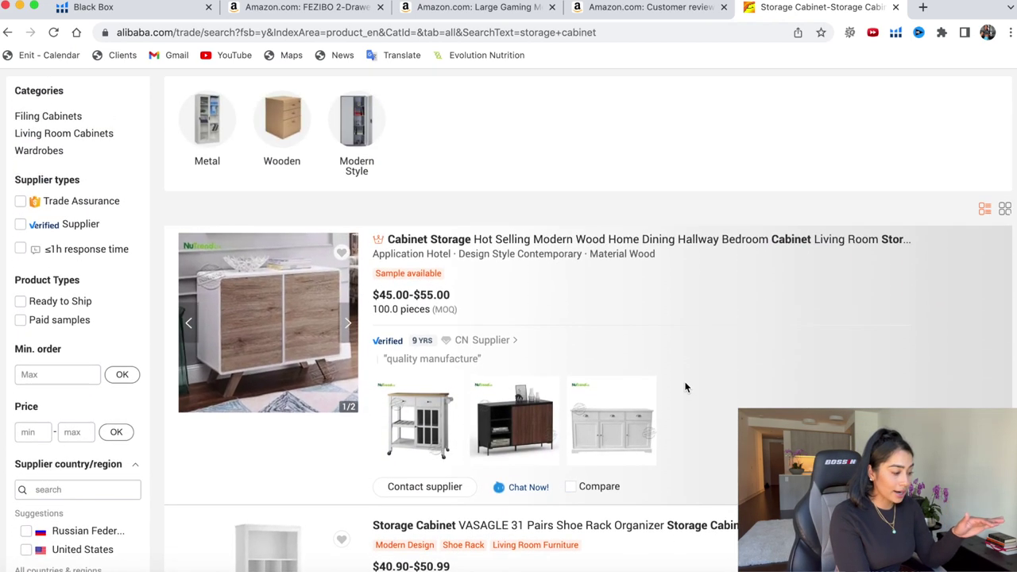
scroll(681, 386, "down", 4)
scroll(681, 388, "down", 15)
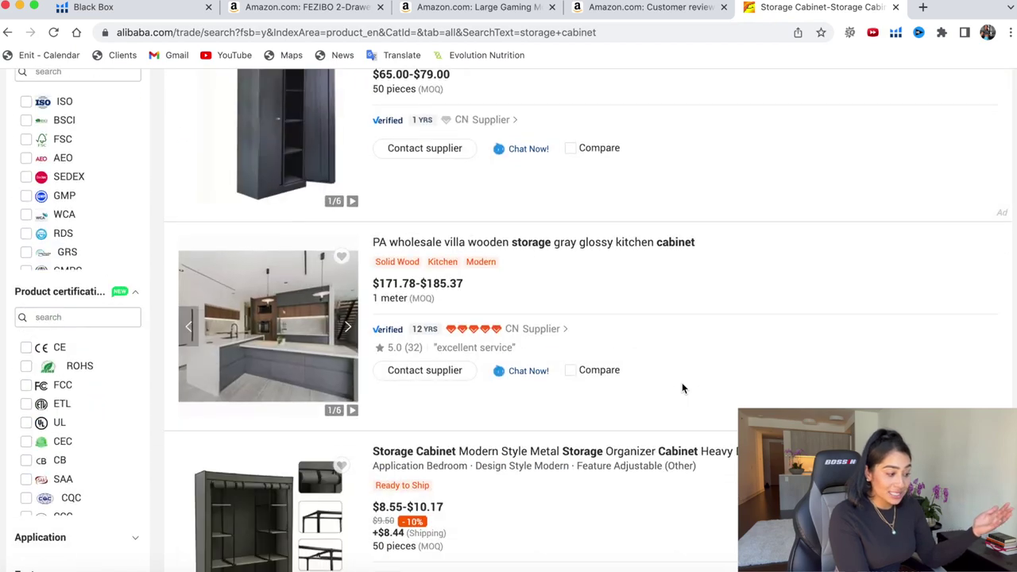
scroll(682, 387, "down", 8)
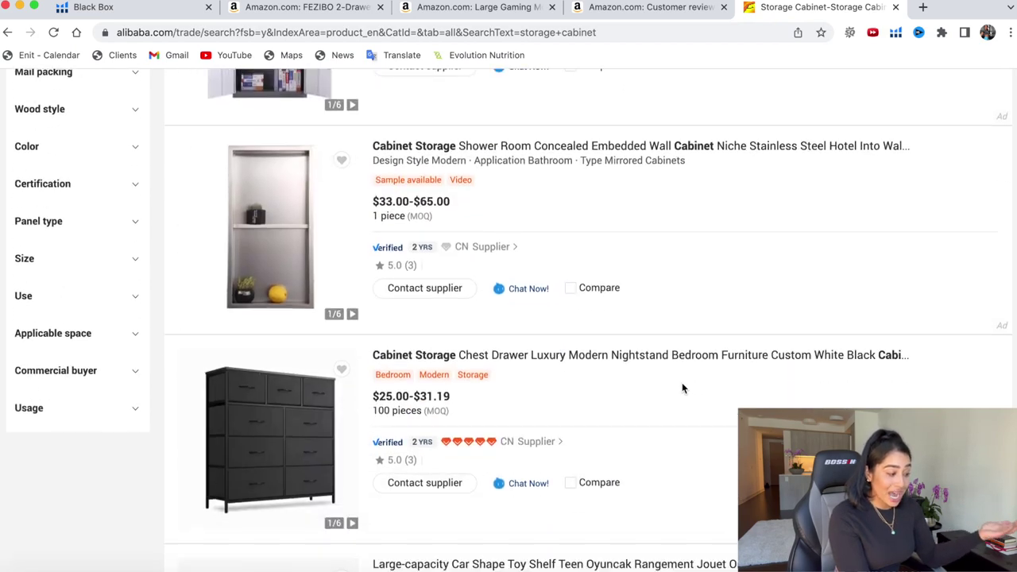
scroll(682, 388, "down", 12)
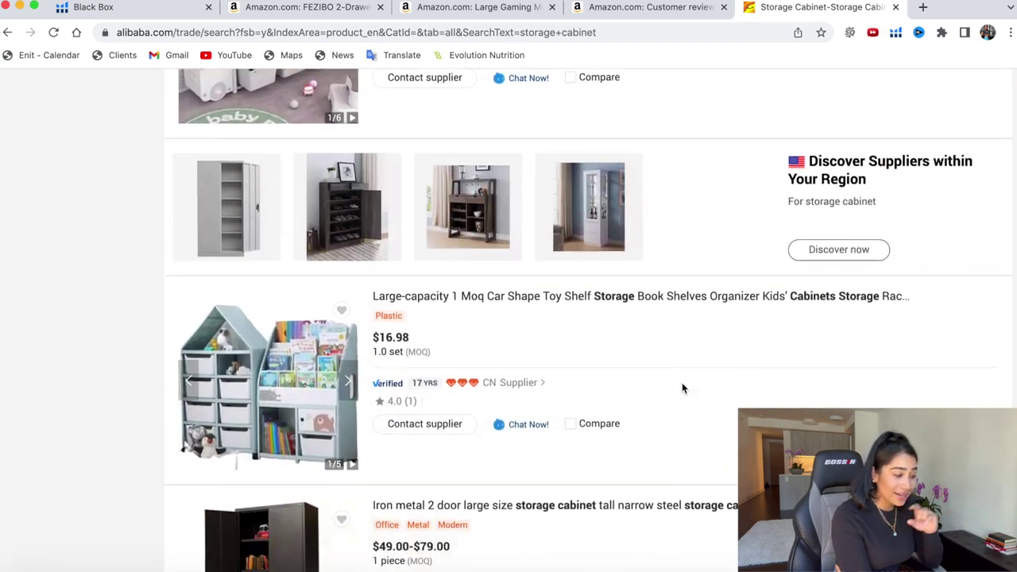
scroll(682, 388, "down", 12)
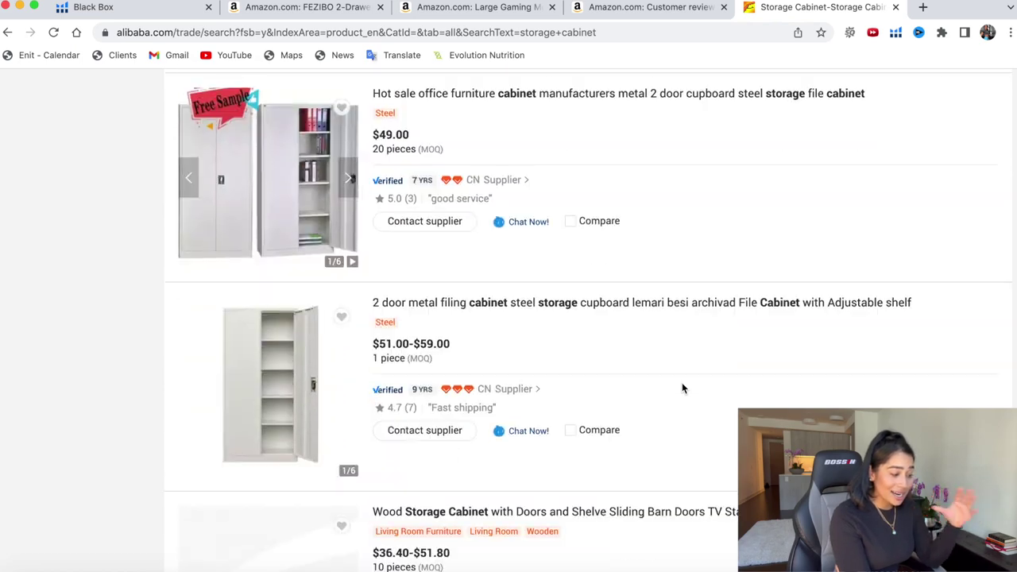
scroll(682, 388, "down", 10)
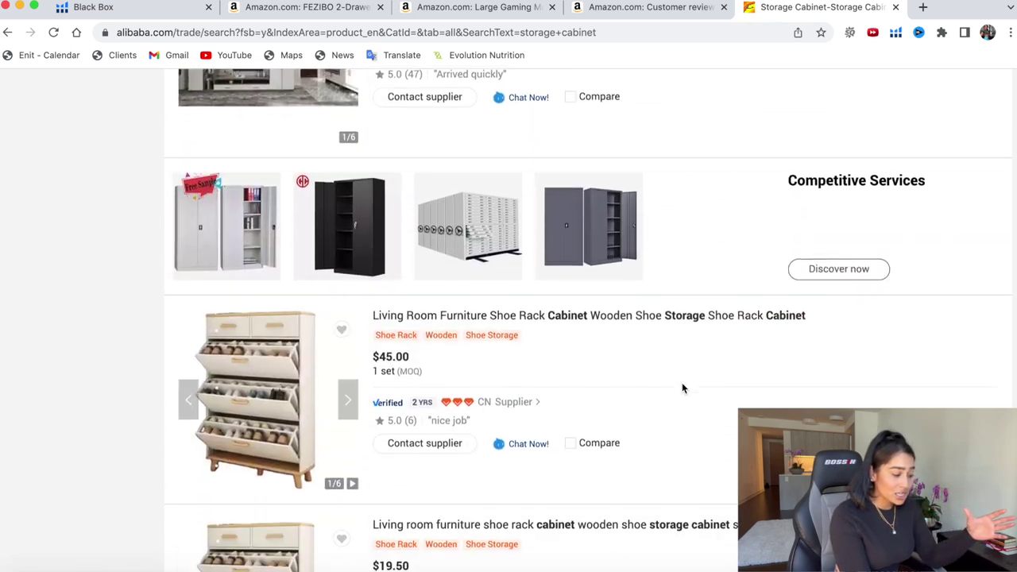
Refine the Alibaba product search to "small storage cabinet for office"
scroll(681, 388, "up", 20)
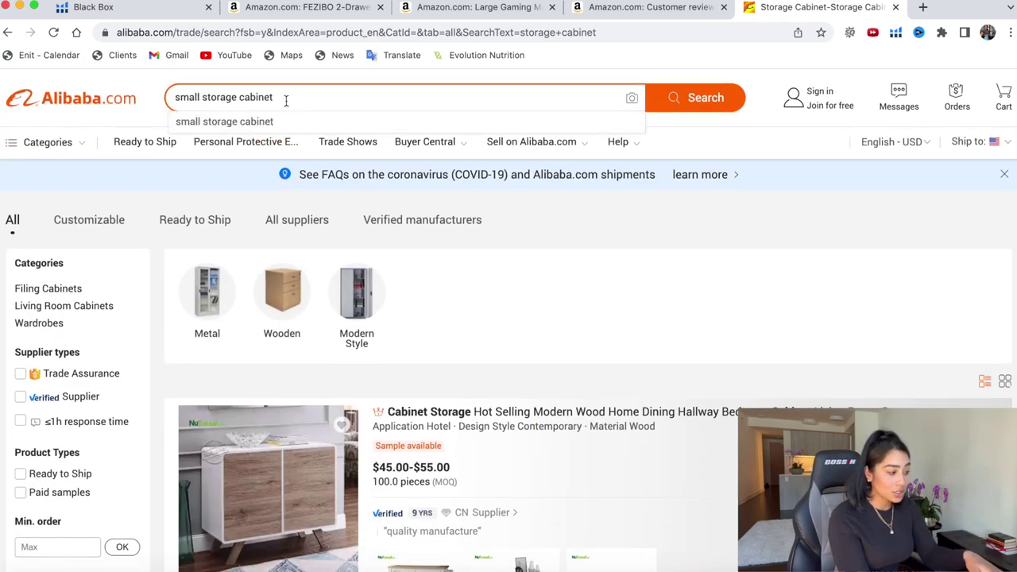
type("for office")
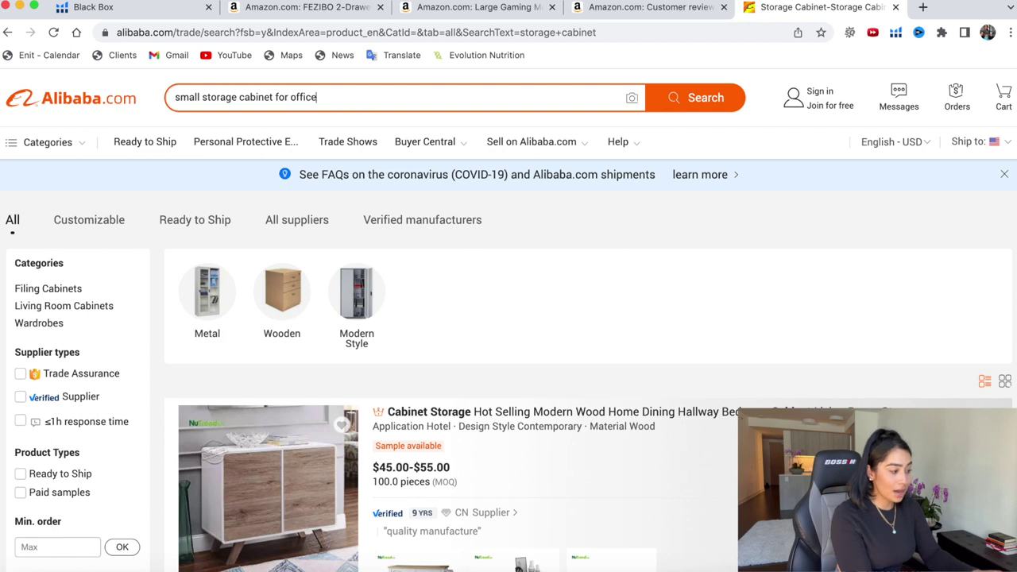
key("Return")
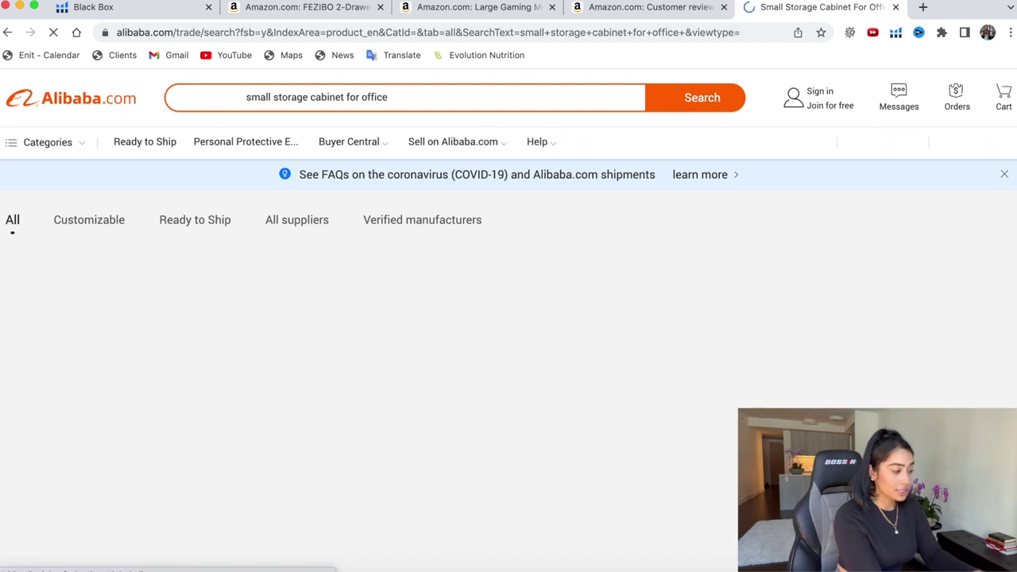
Open the top sponsor's Drawer Cabinet range and view its Modern New Design Office Furniture 3 Drawer Vertical Steel Metal File Cabinet
scroll(726, 437, "down", 5)
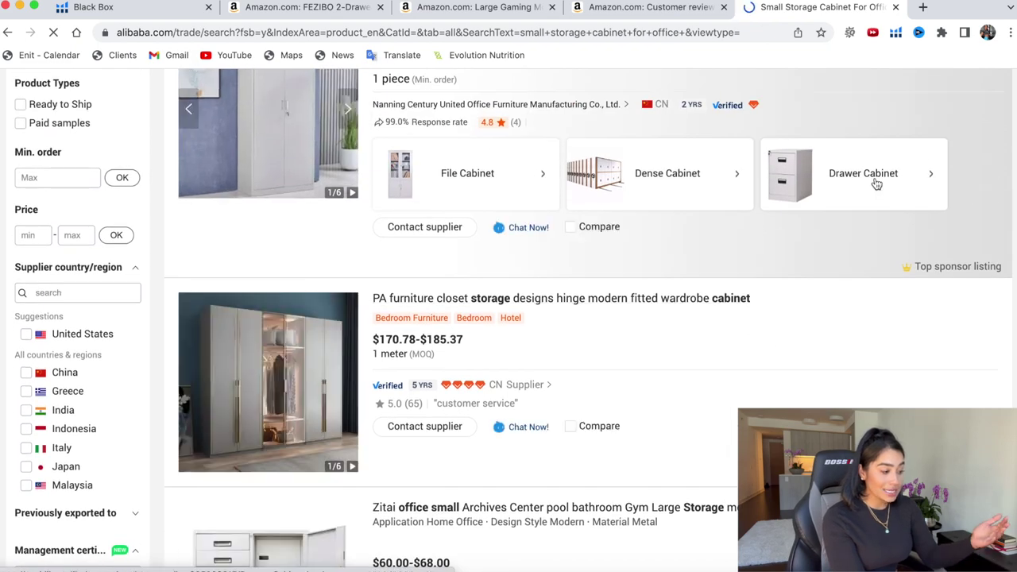
left_click(875, 183)
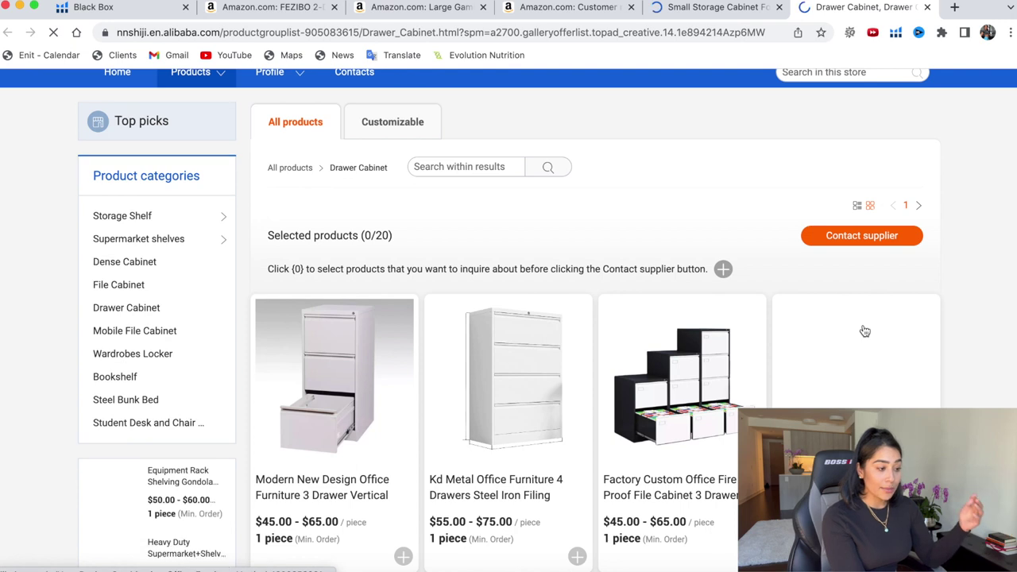
mouse_move(334, 459)
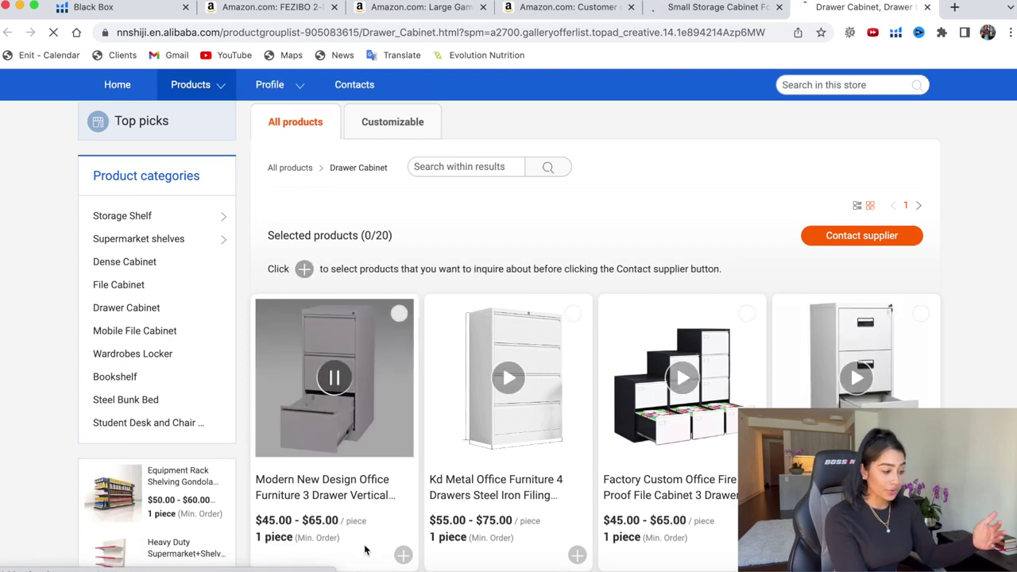
left_click(356, 498)
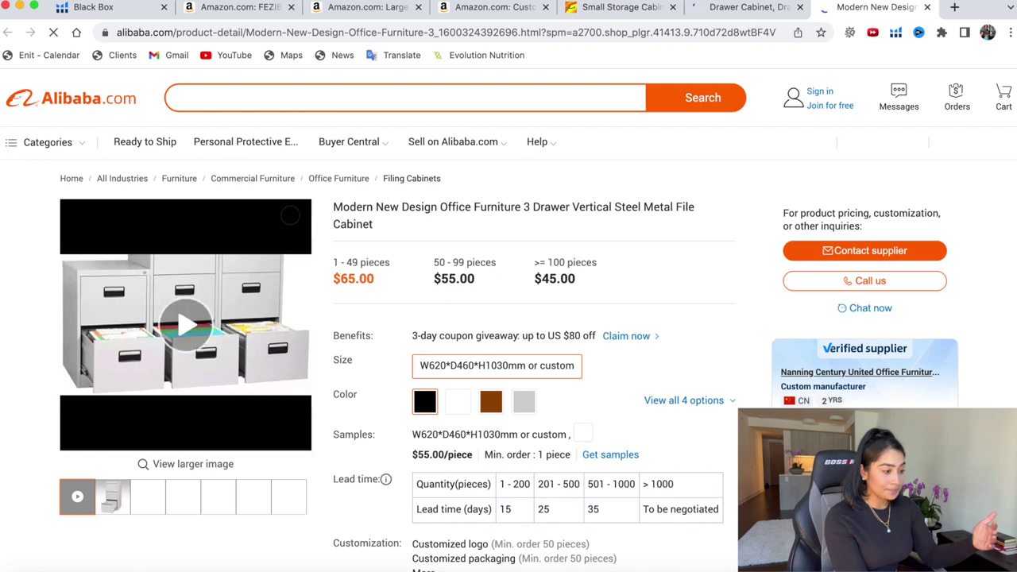
Examine the file cabinet's tiered pricing, sample, lead time and customization details, dismissing the low battery notification
scroll(624, 415, "down", 1)
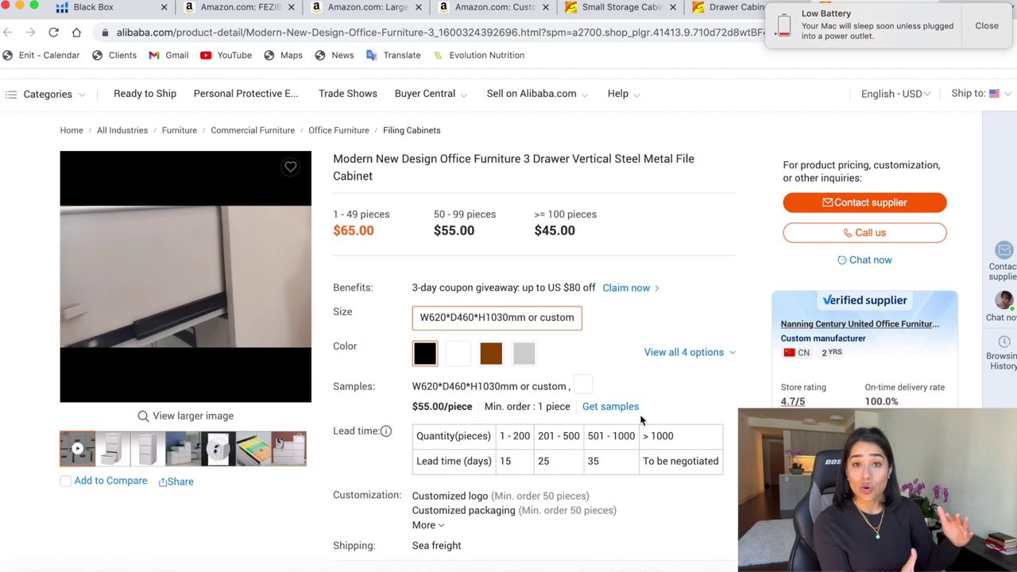
left_click(976, 26)
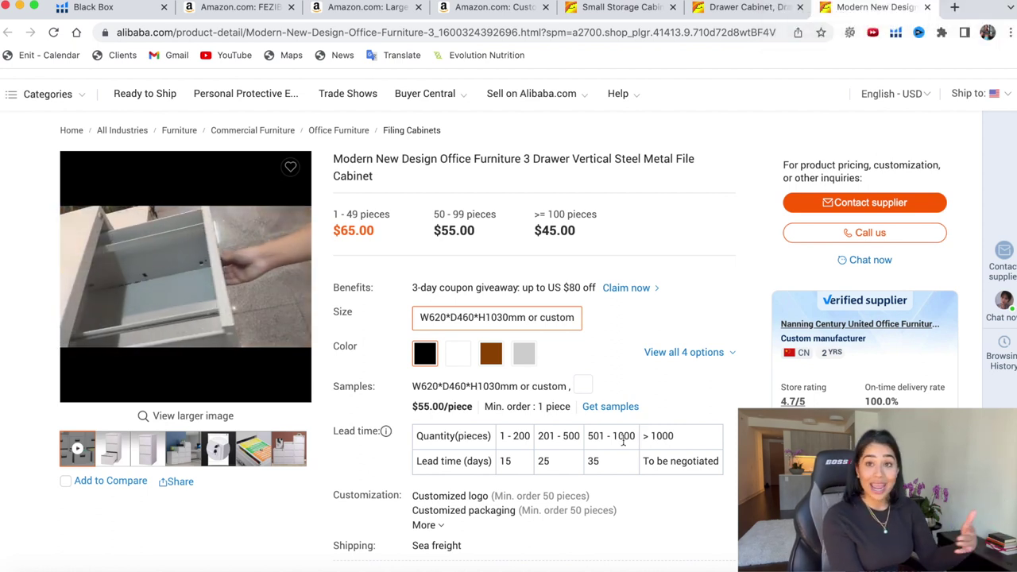
scroll(663, 464, "down", 1)
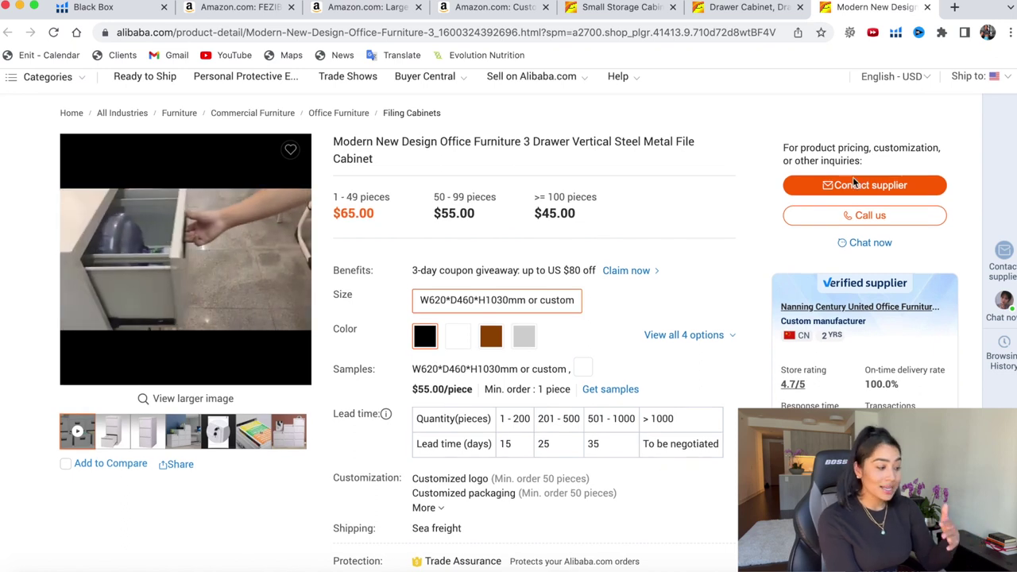